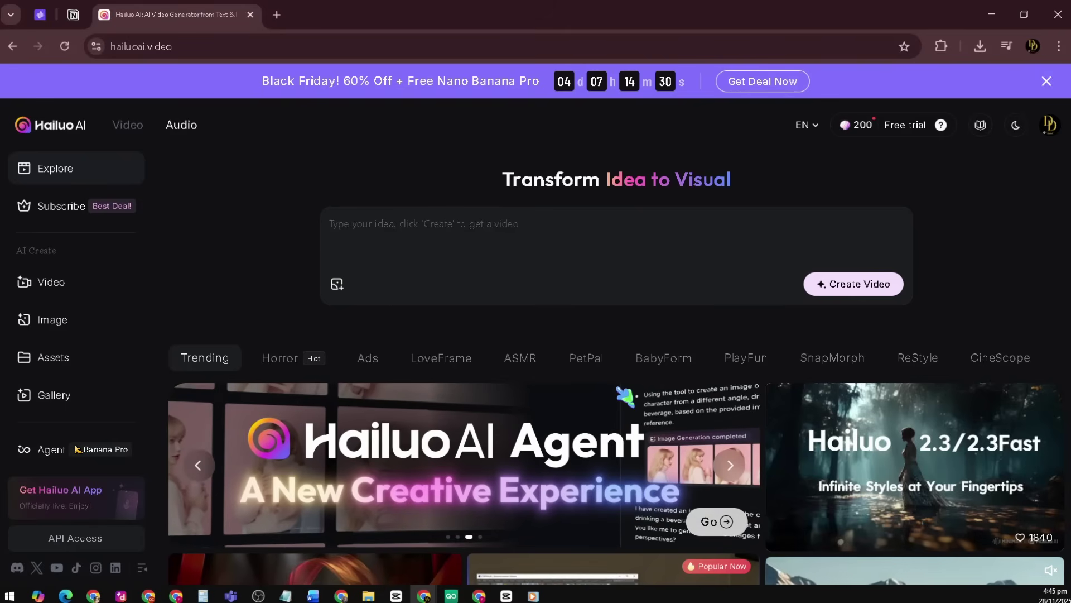
Step: Scroll down the Trending template grid on Explore, past Hip-Hop Grooves
scroll(625, 396, "down", 15)
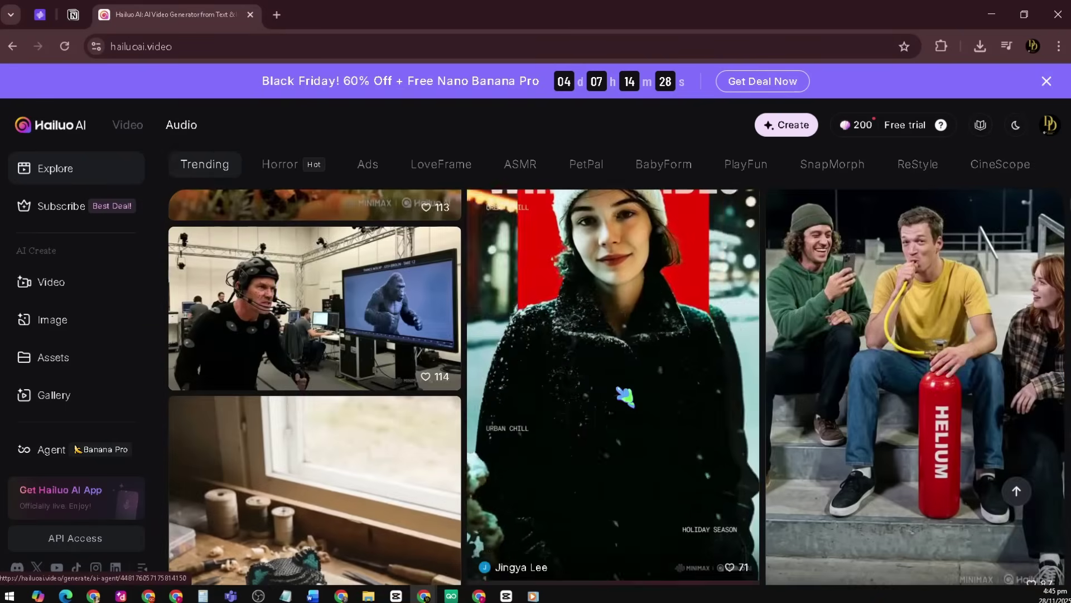
scroll(624, 394, "down", 15)
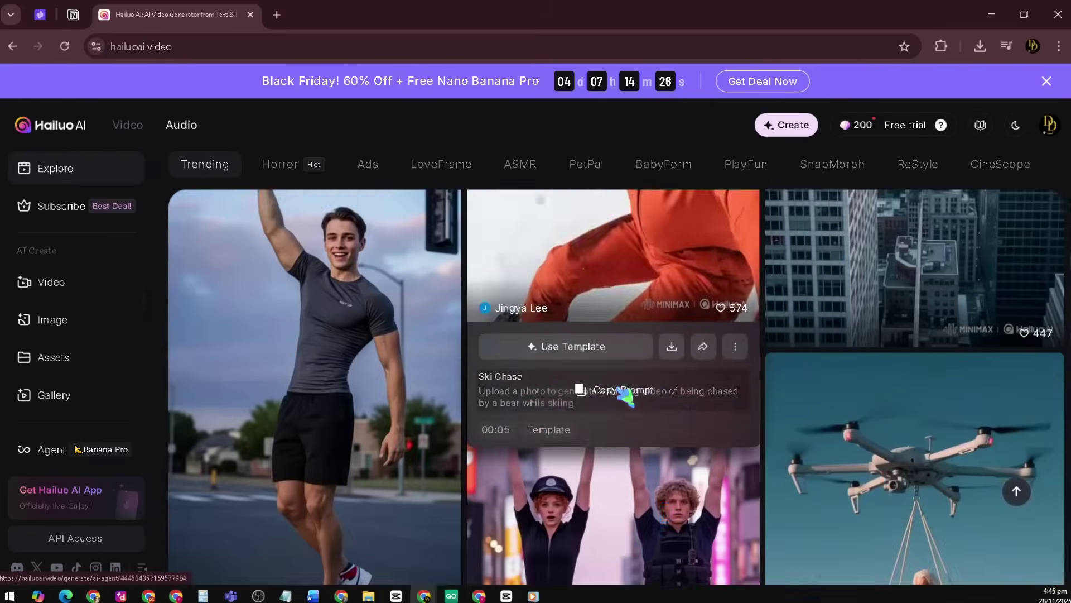
scroll(625, 396, "down", 15)
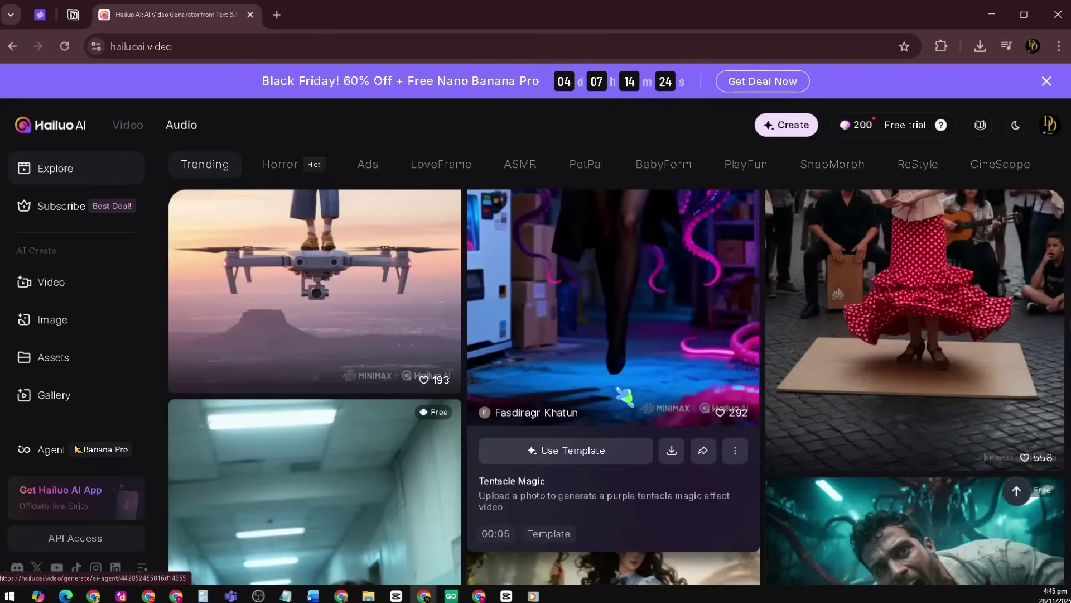
scroll(625, 396, "down", 15)
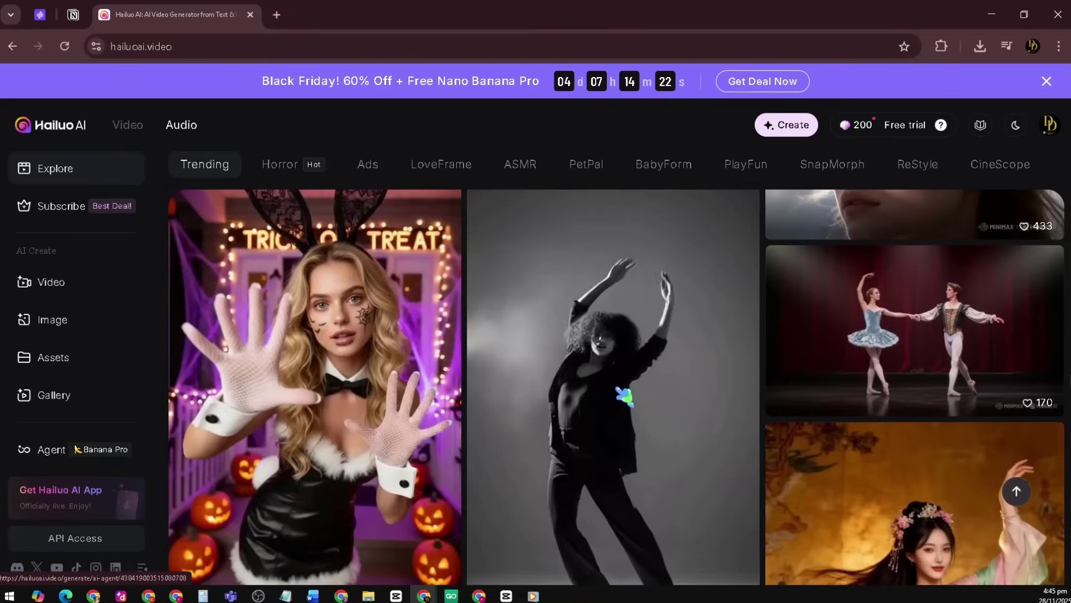
scroll(625, 396, "down", 15)
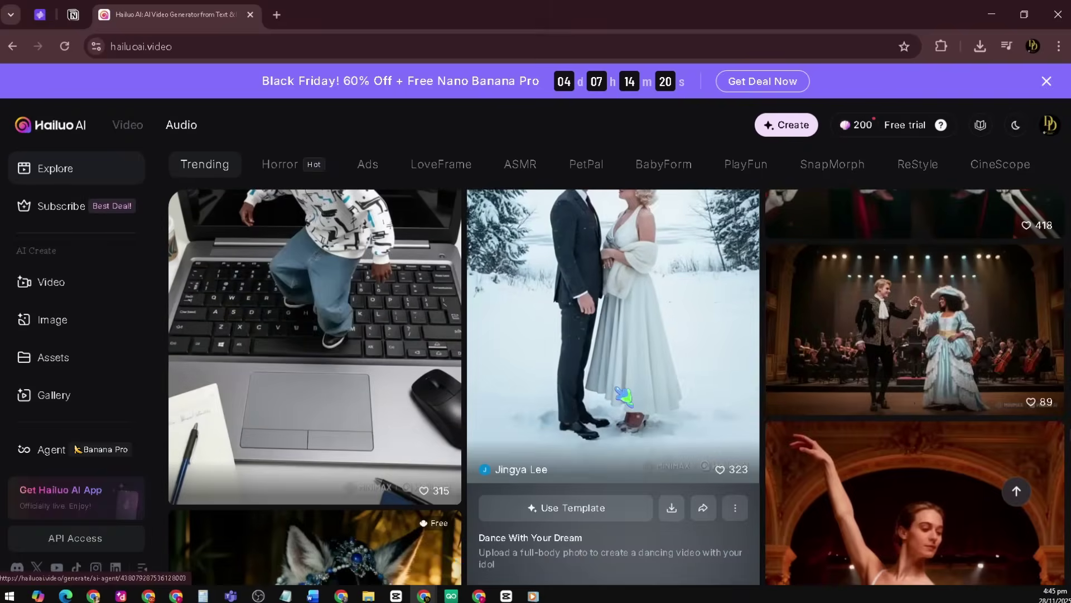
scroll(623, 396, "down", 4)
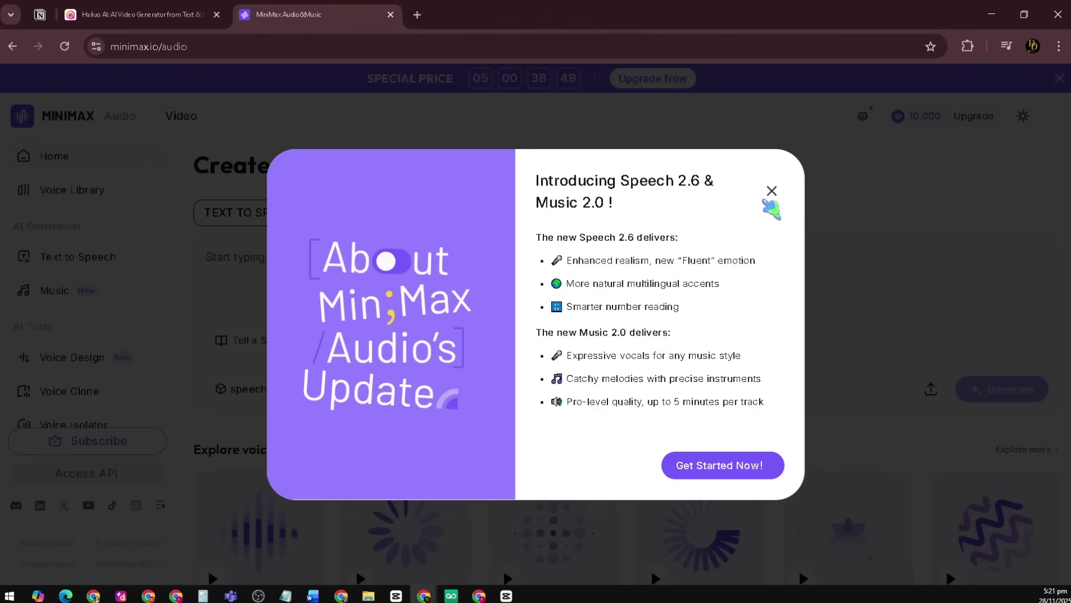
Step: Close the Speech 2.6 & Music 2.0 announcement and scroll through the Create Lifelike Audio page
left_click(770, 192)
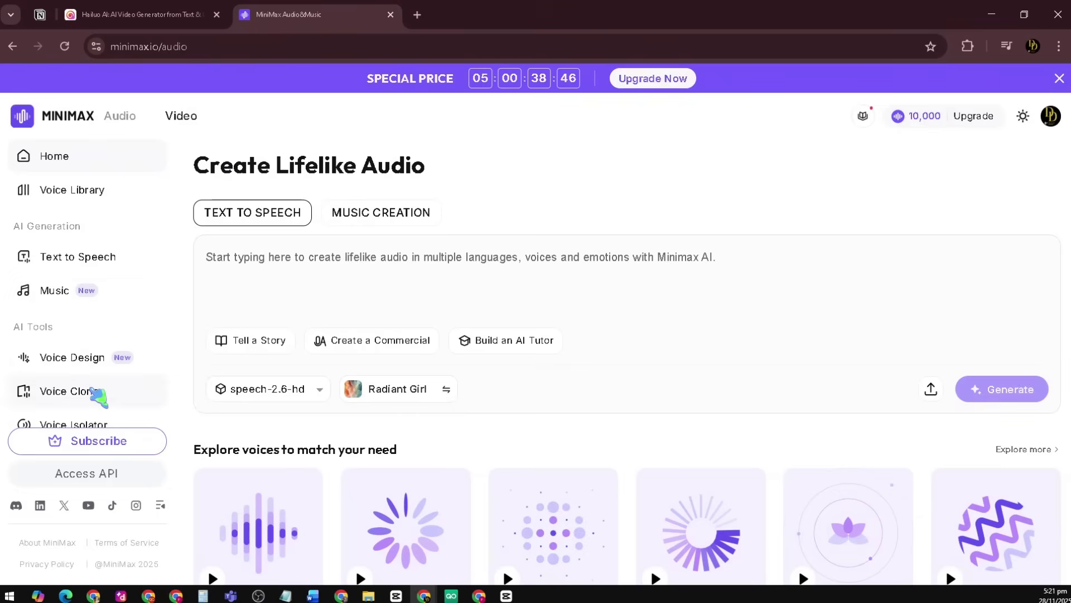
scroll(99, 396, "down", 1)
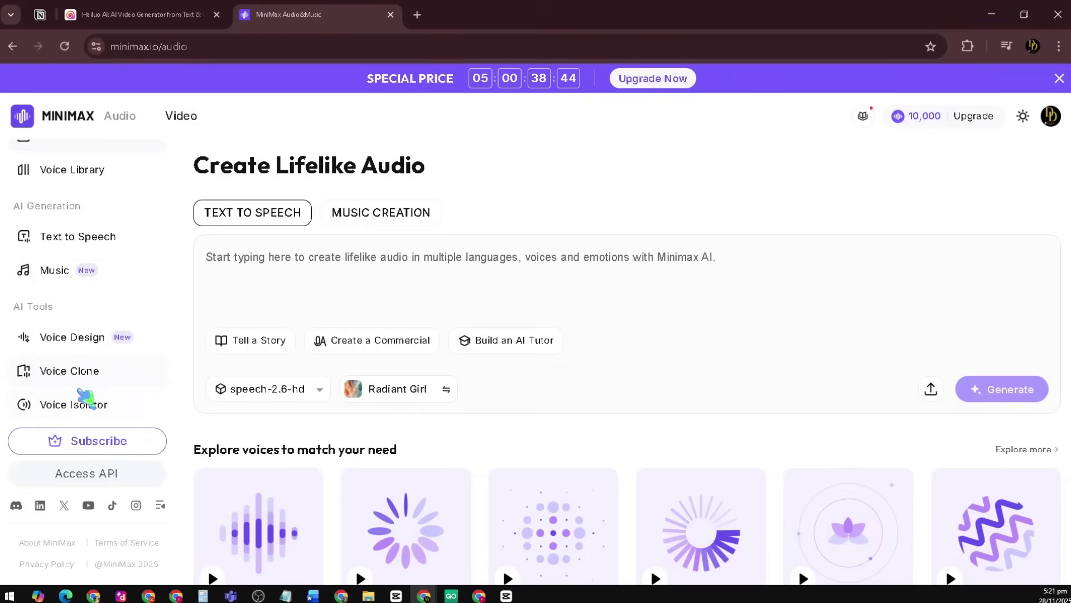
scroll(499, 390, "down", 9)
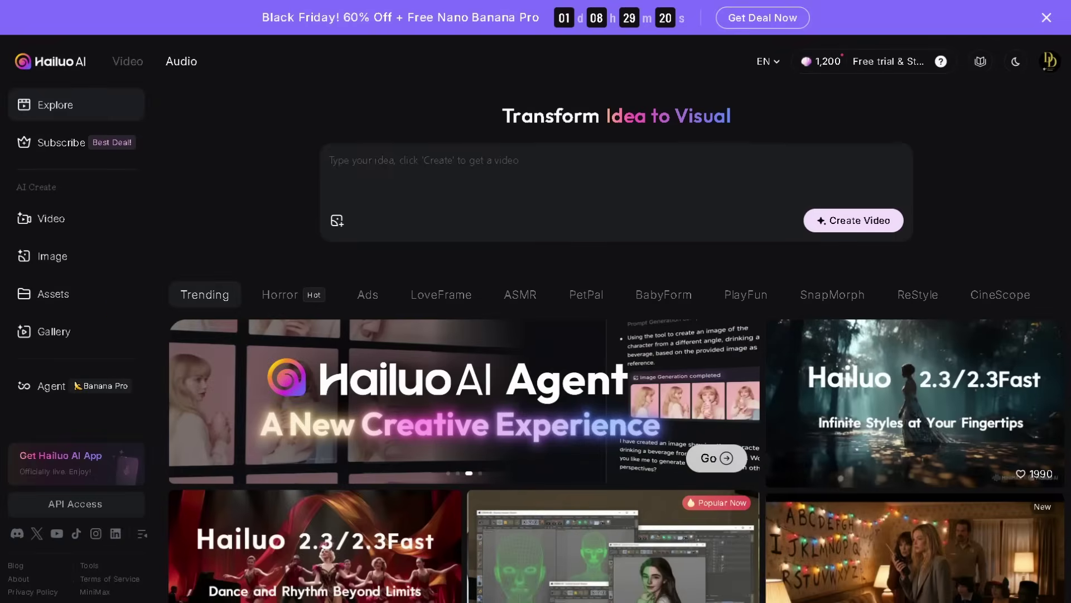
Step: Open the Video page, leave full screen, and switch from Text to Video to Image to Video
left_click(64, 228)
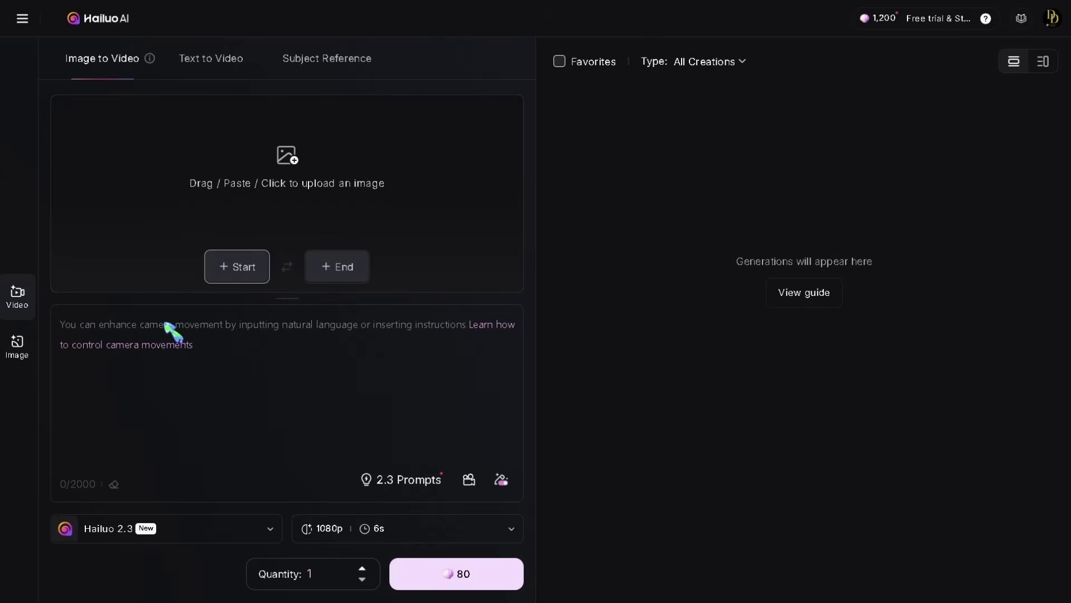
key("F11")
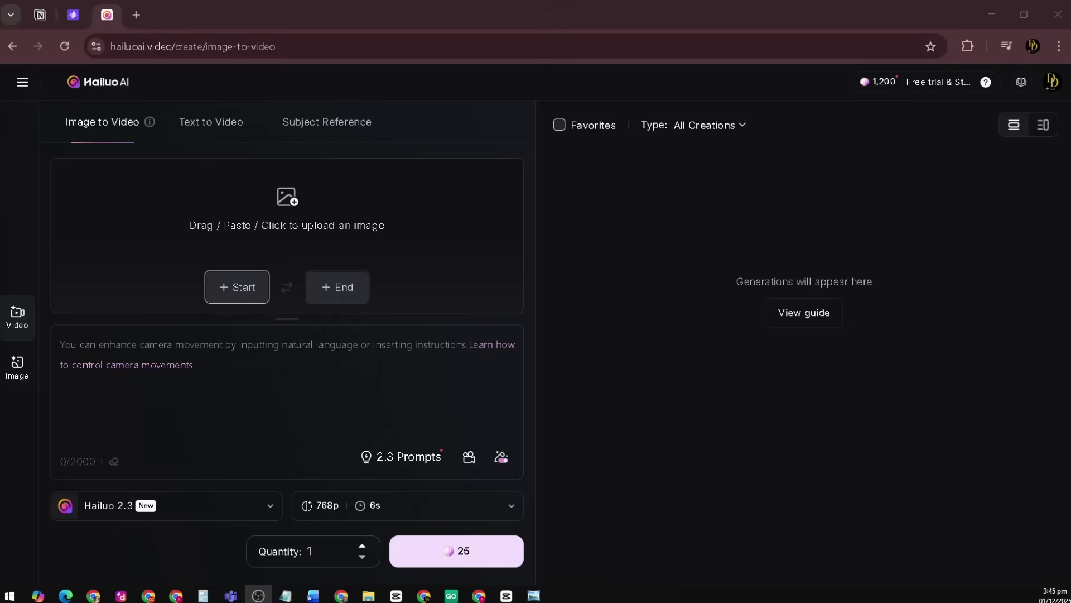
left_click(212, 124)
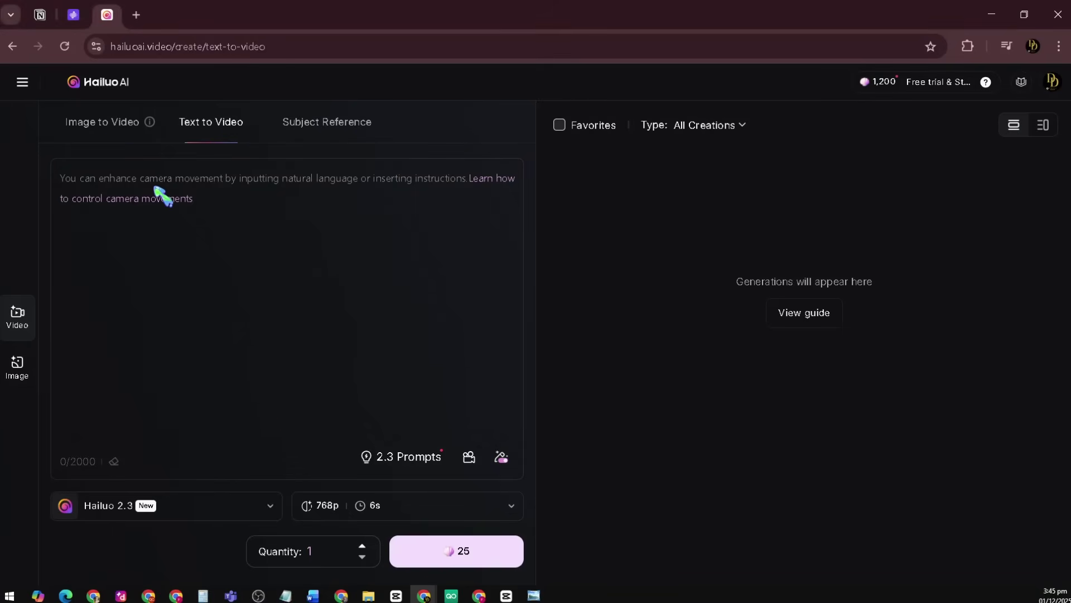
left_click(133, 122)
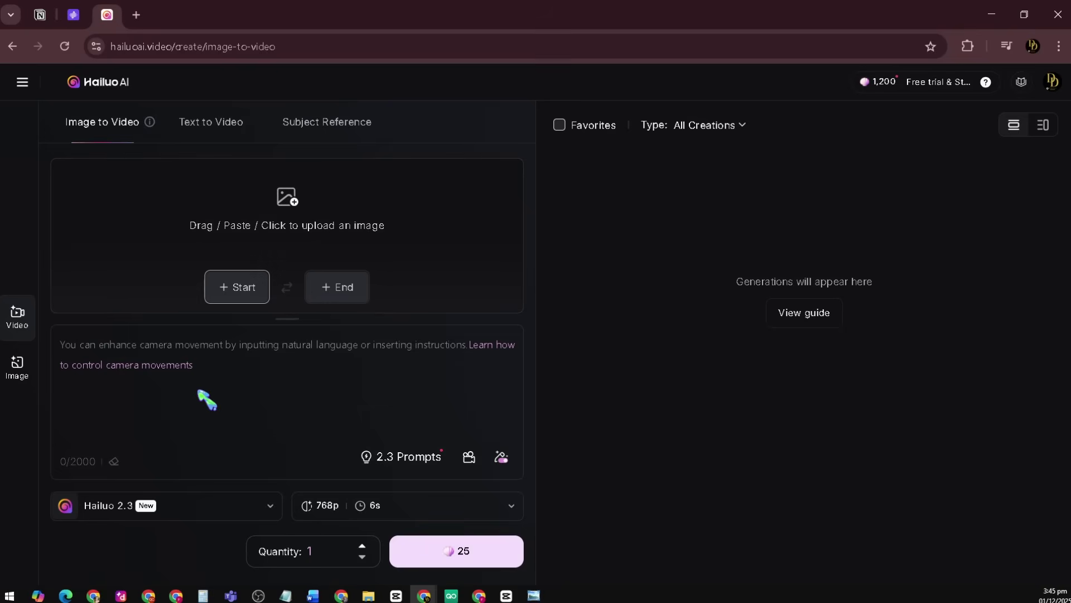
Step: Set Text to Video with Hailuo 2.3 to 1080p, 6s, and generate for 80 credits
left_click(212, 124)
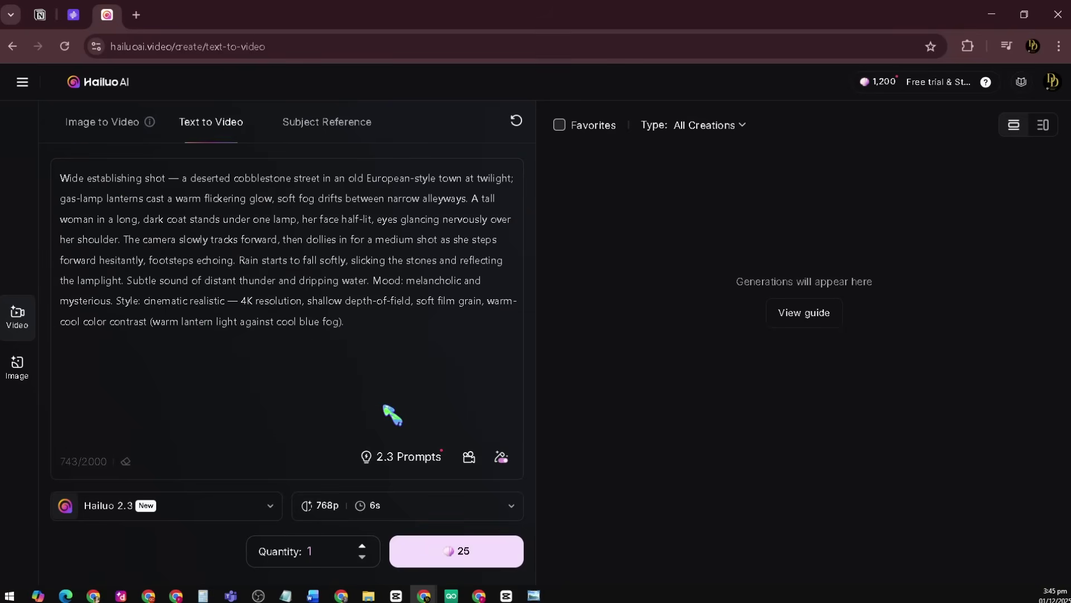
left_click(215, 504)
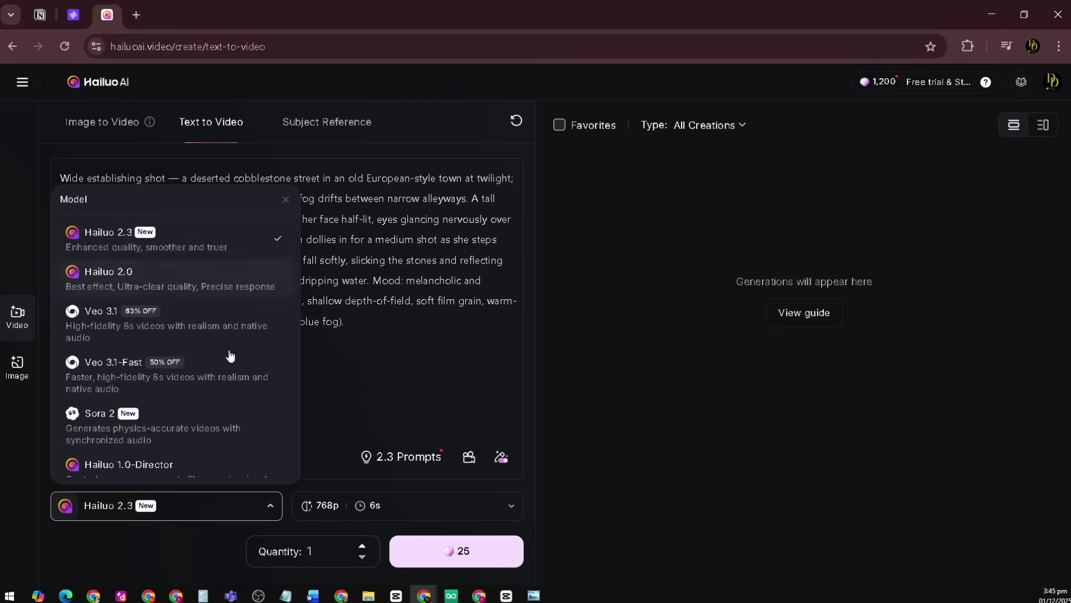
left_click(315, 505)
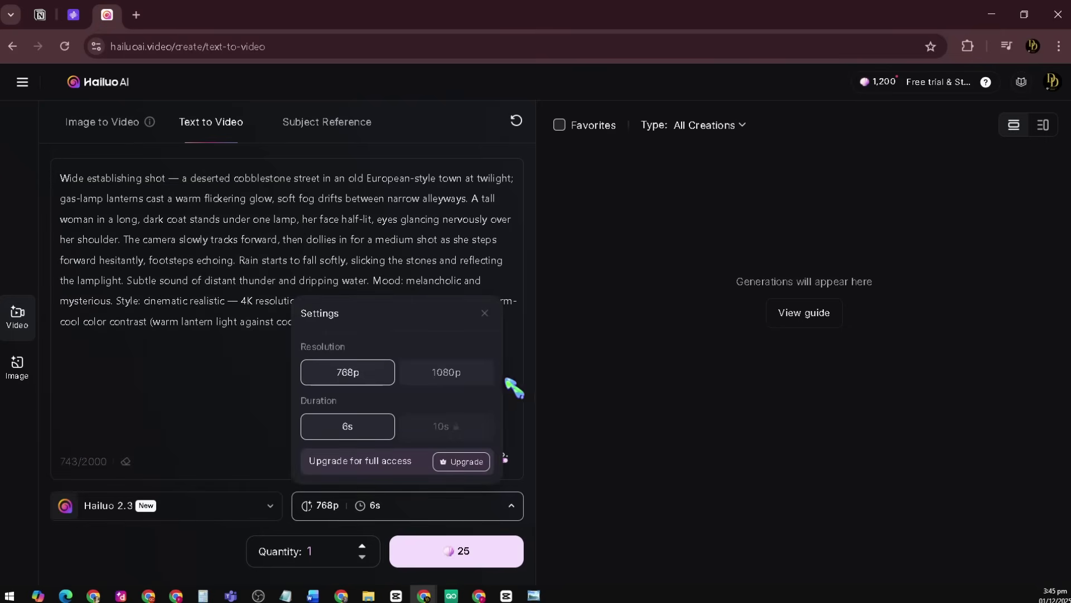
left_click(484, 383)
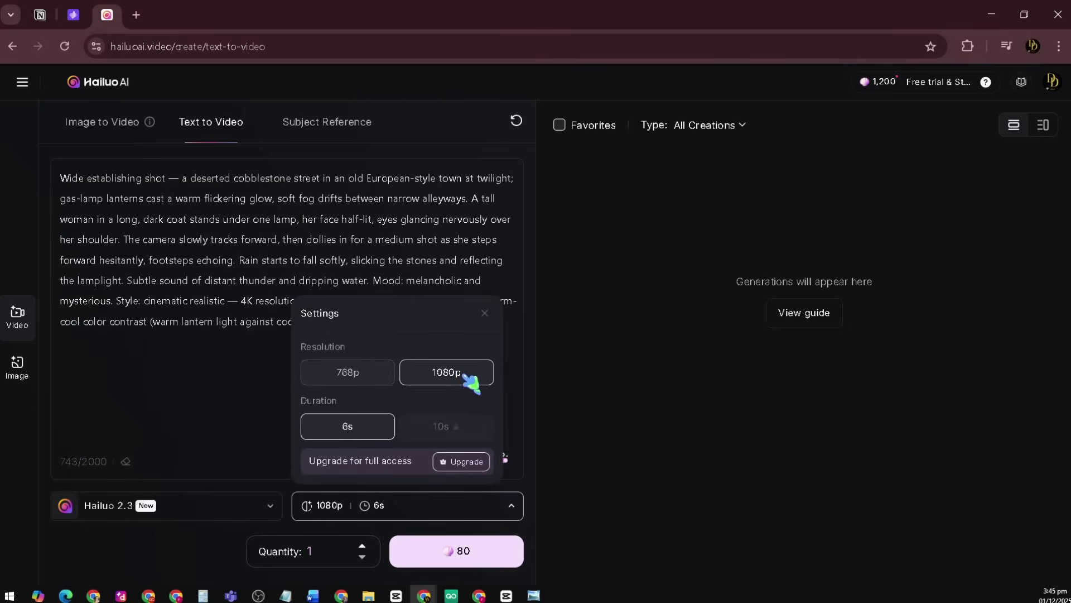
left_click(463, 558)
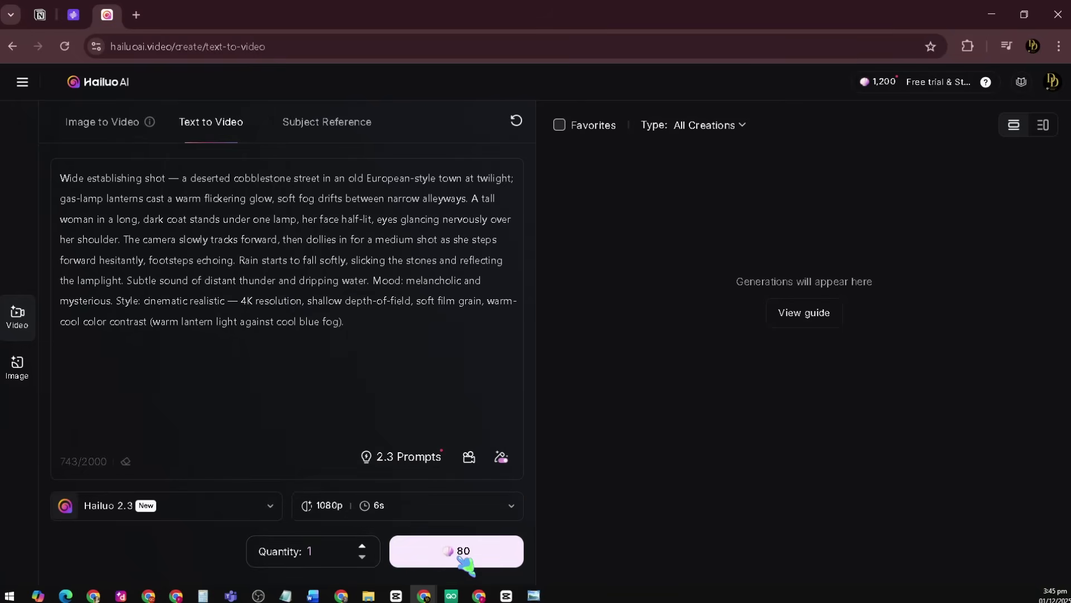
left_click(461, 558)
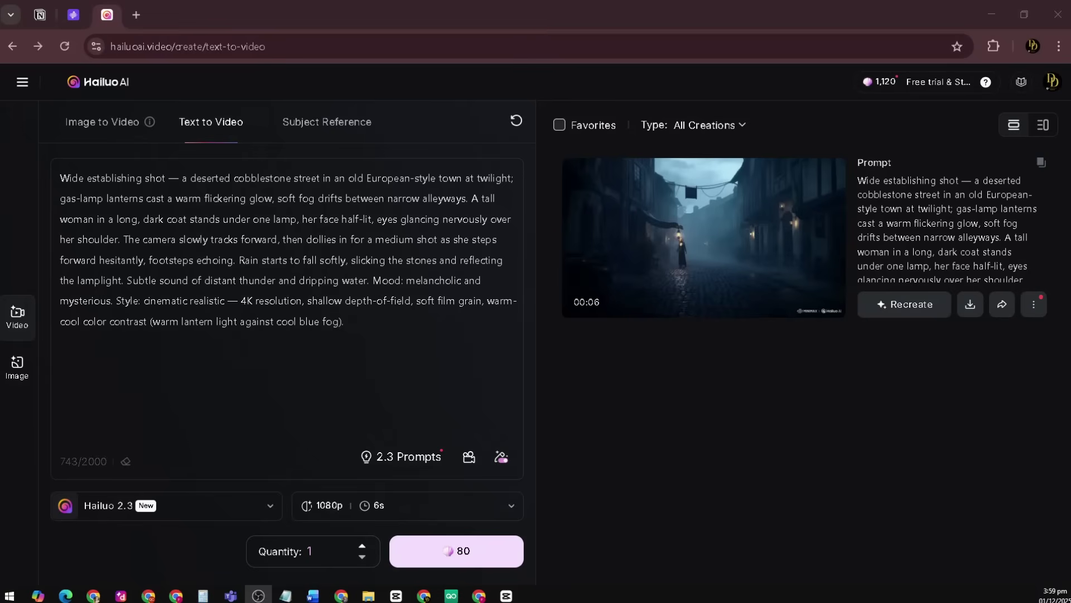
Step: Return to Hailuo AI and open the finished cobblestone-street video's detail page
key("alt+Tab")
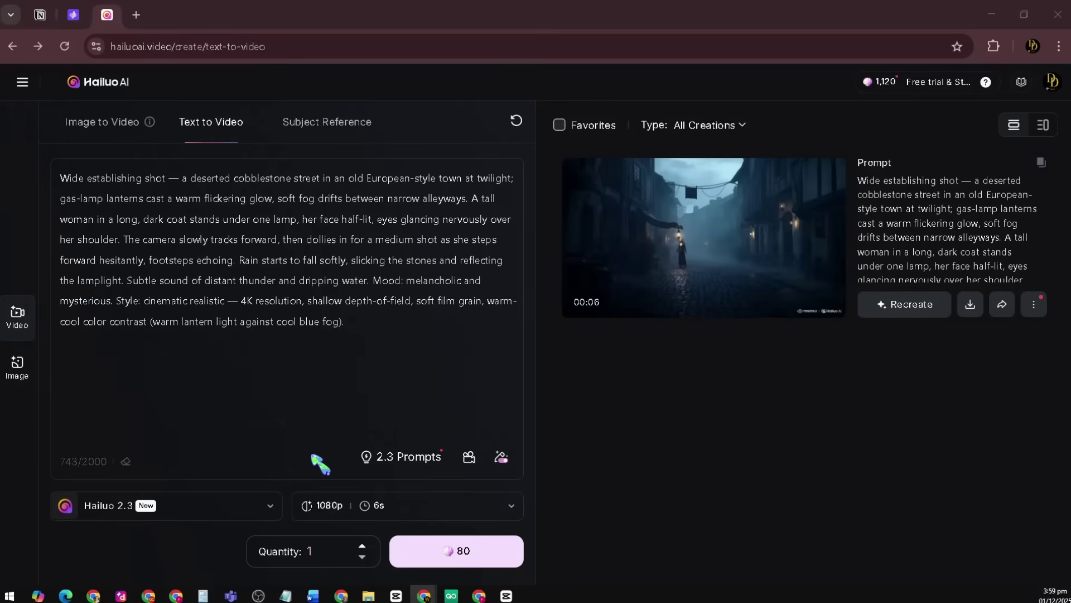
mouse_move(678, 326)
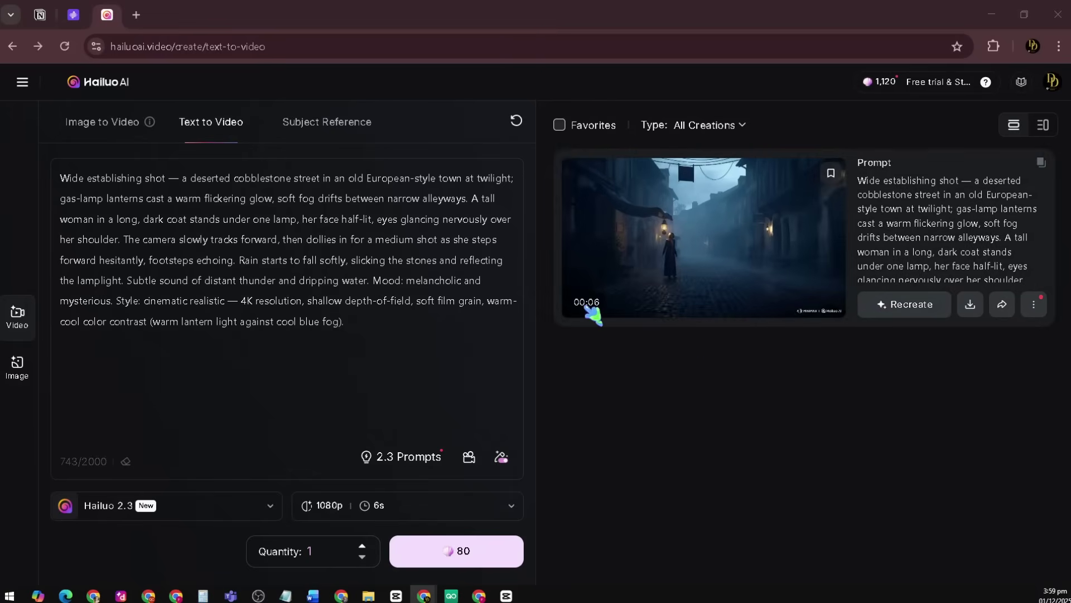
left_click(773, 272)
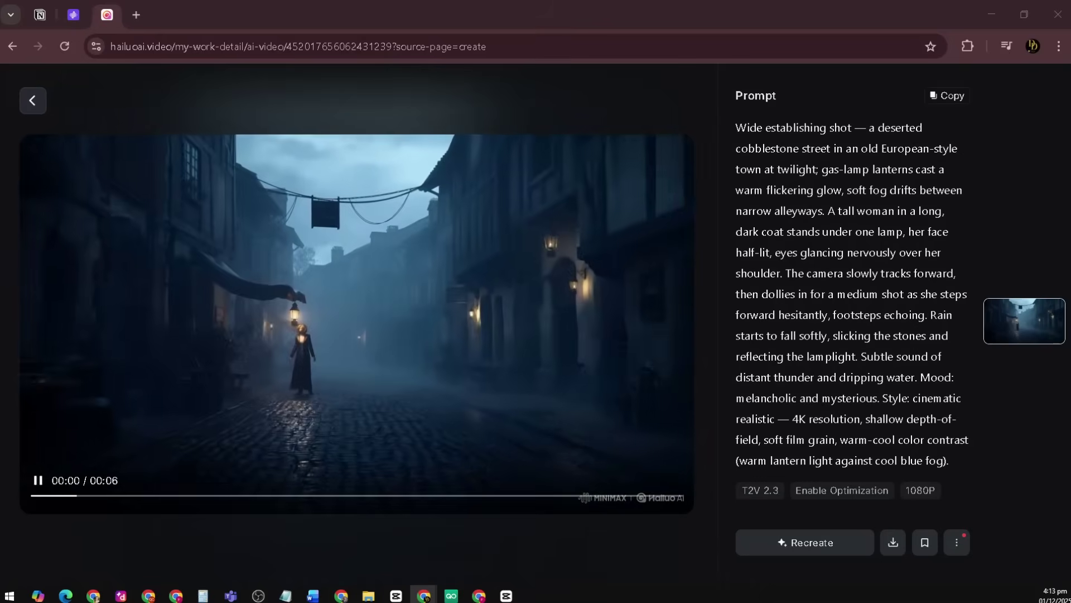
Step: Check the download options, then add the cobblestone-street video to the Movie Scene folder
left_click(897, 551)
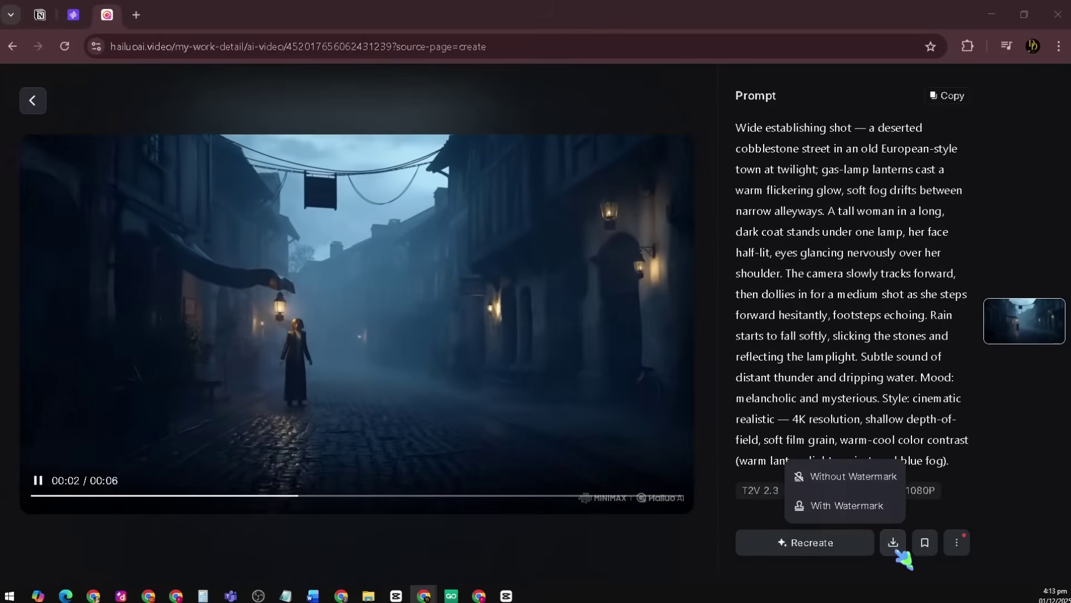
left_click(956, 542)
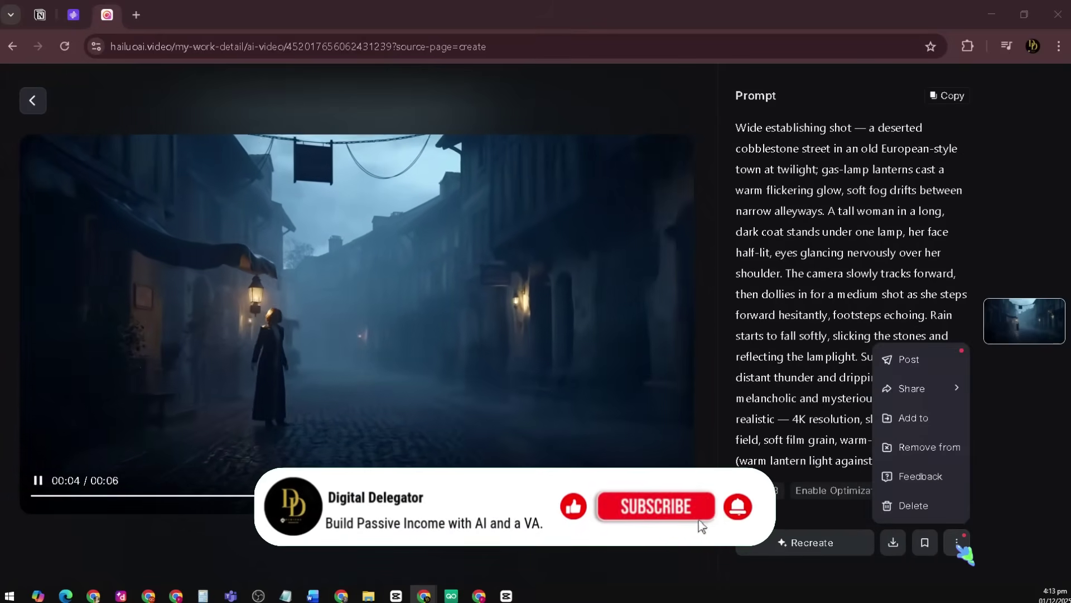
mouse_move(940, 394)
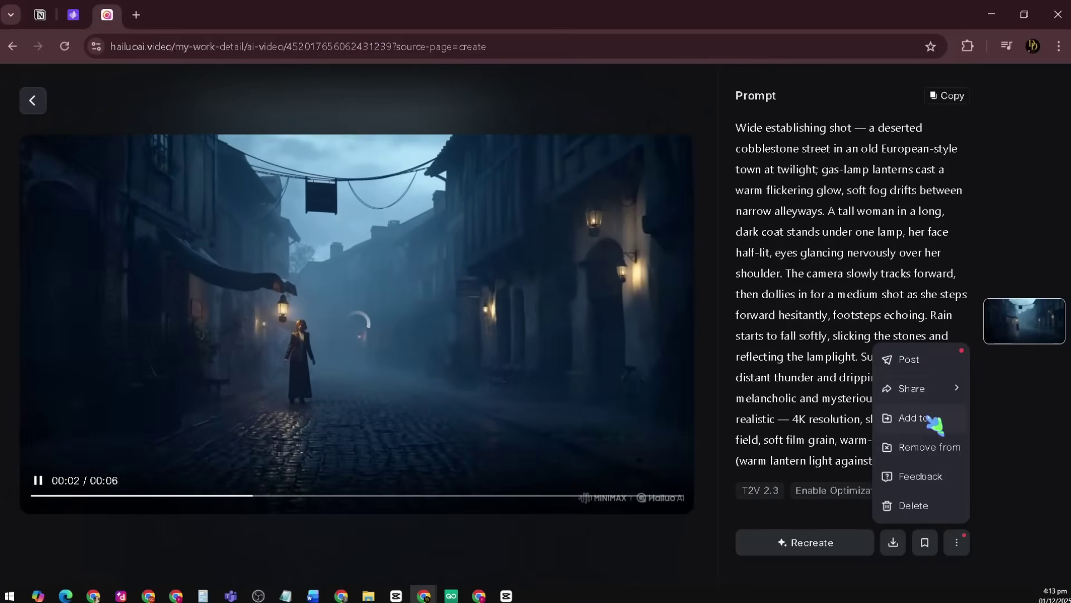
left_click(936, 419)
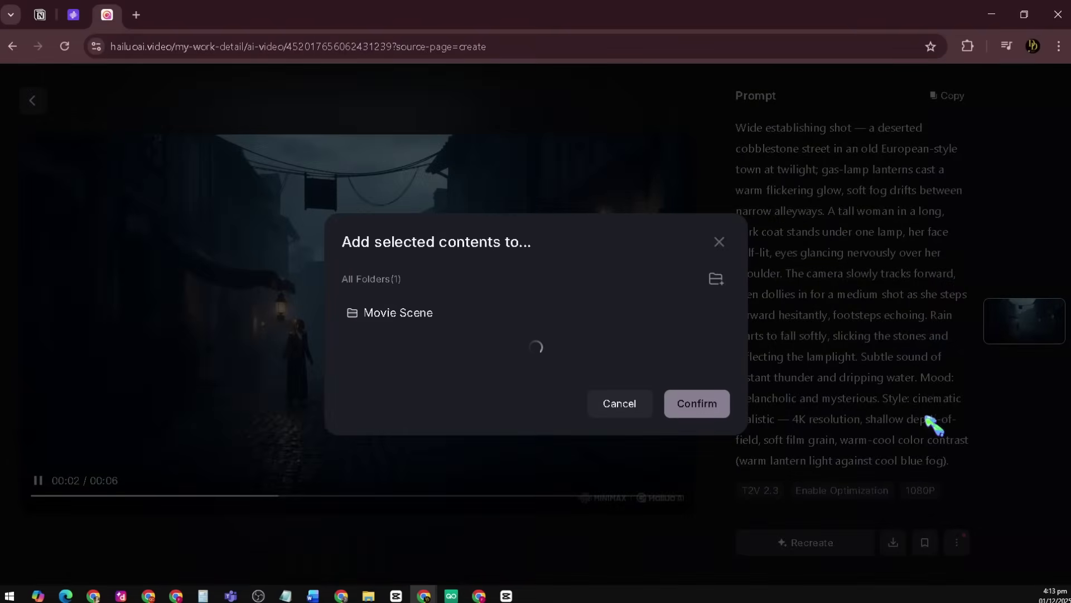
left_click(419, 323)
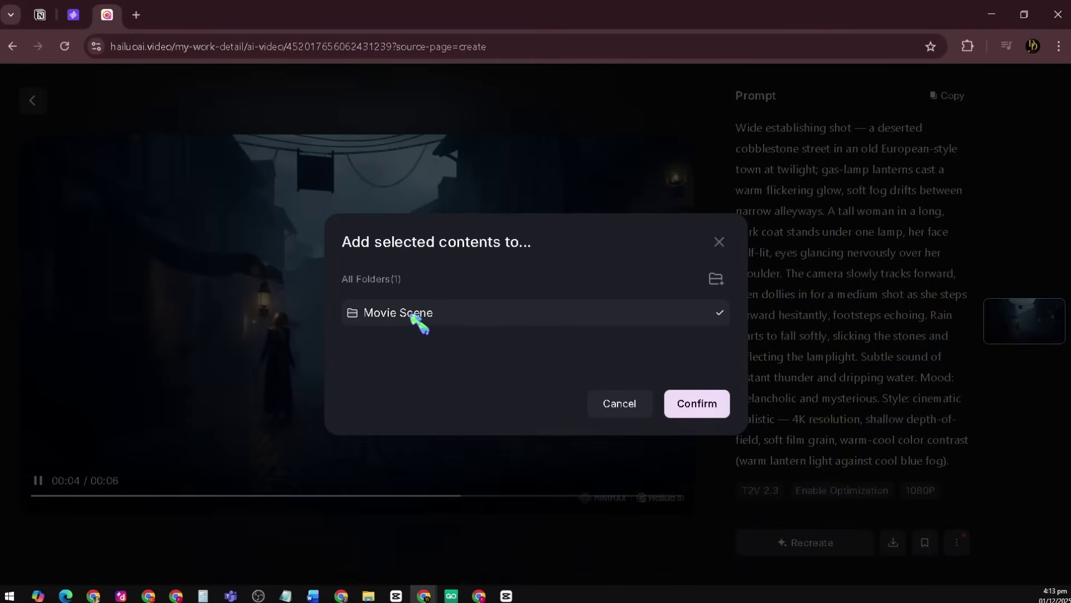
left_click(697, 404)
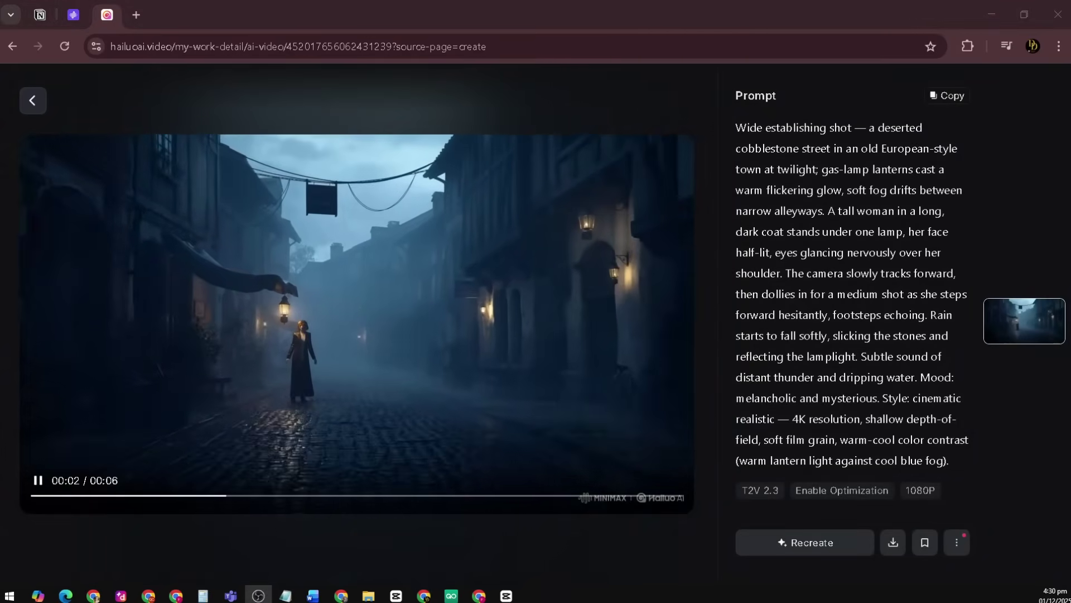
Step: Keep Hailuo 2.3 at 1080p/6s, set Quantity to 2, and generate for 160 credits
left_click(33, 100)
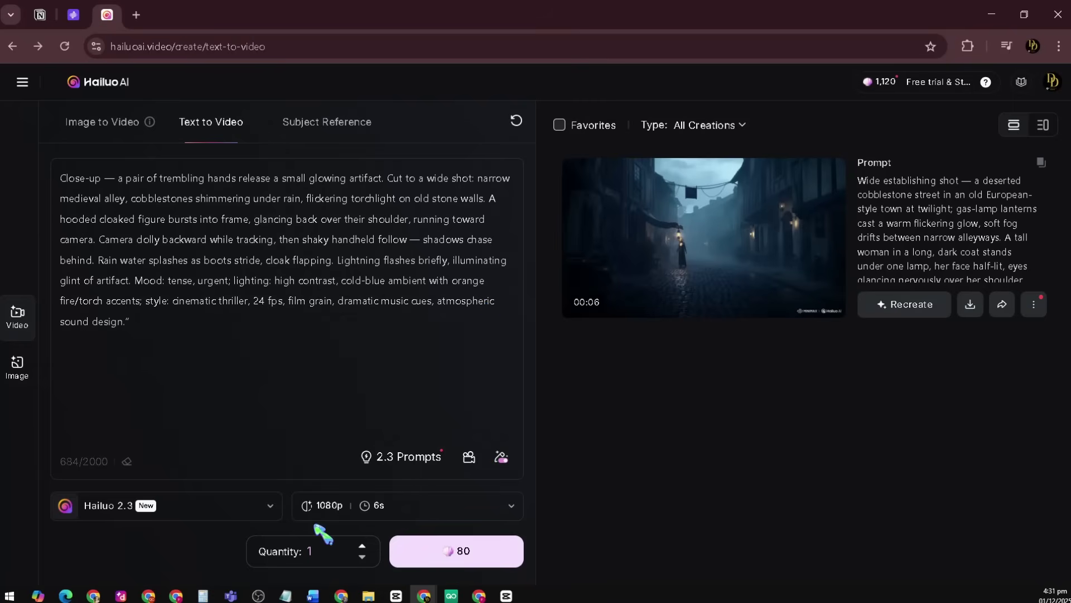
left_click(229, 523)
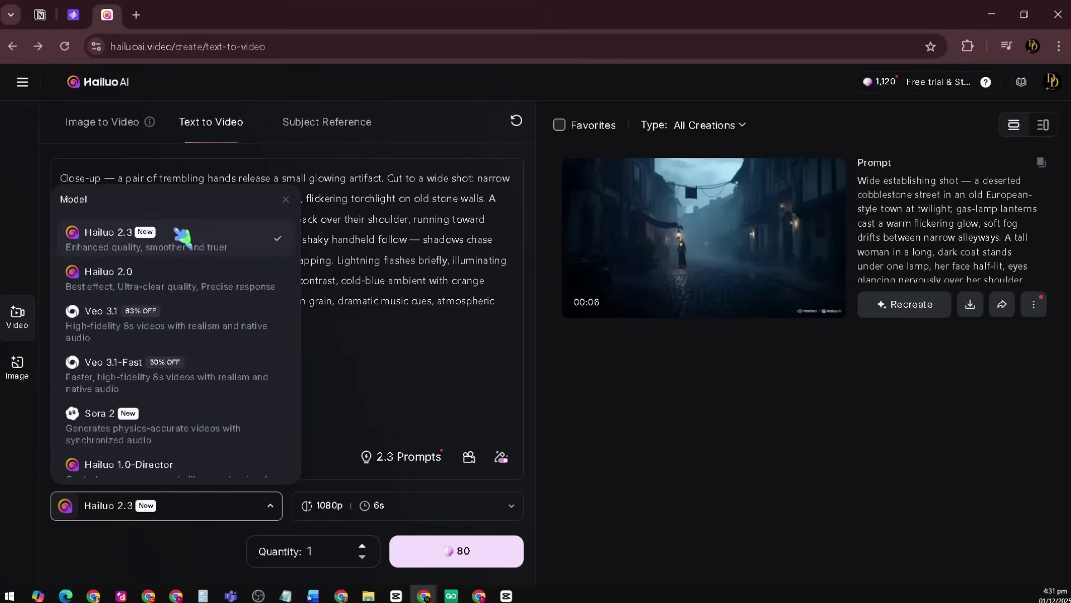
left_click(202, 247)
left_click(332, 506)
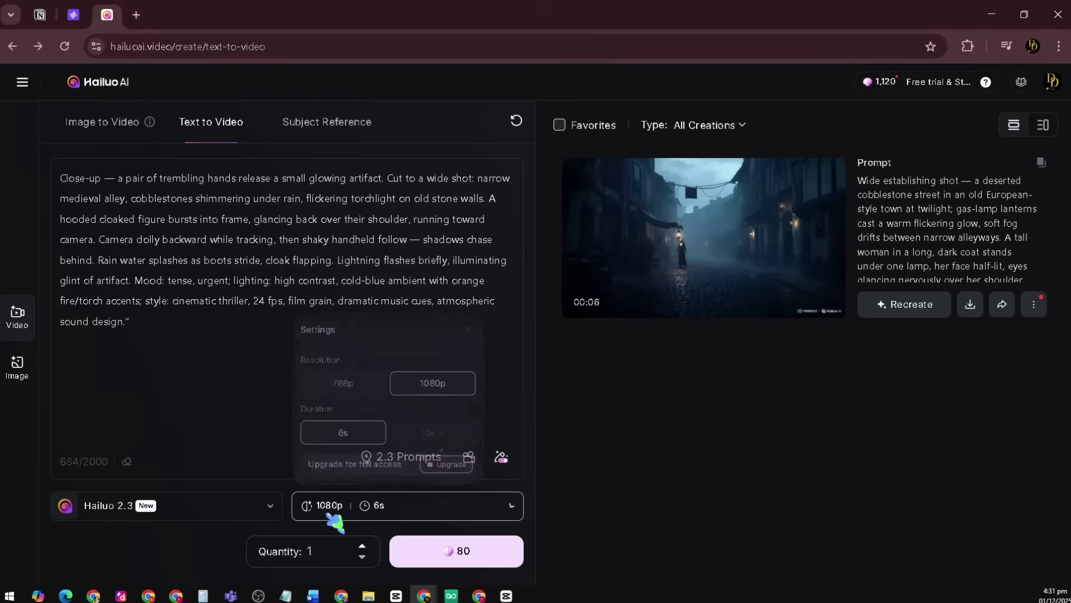
left_click(361, 546)
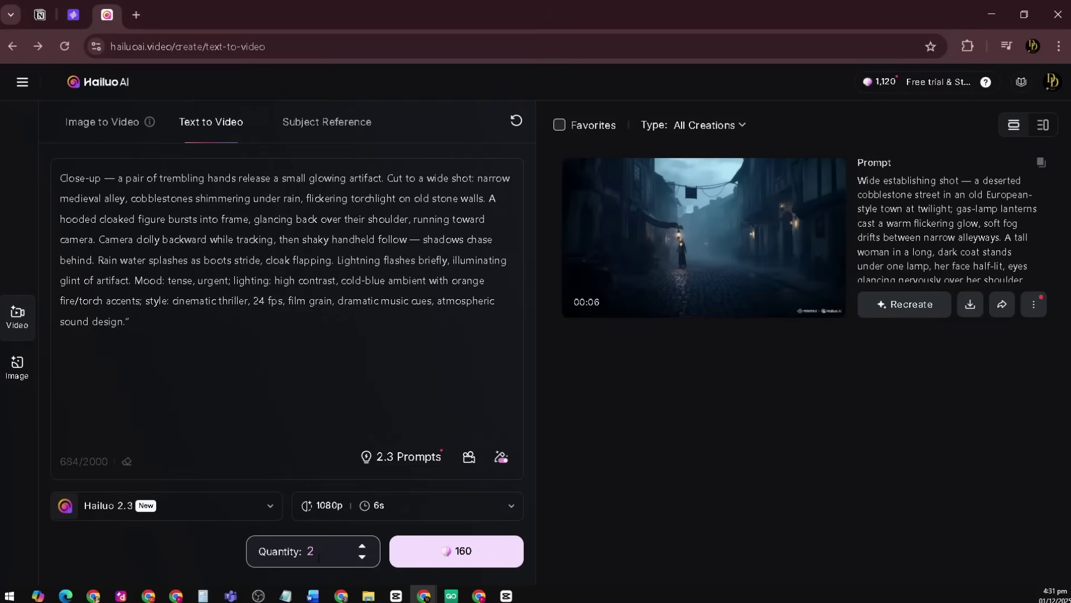
left_click(502, 563)
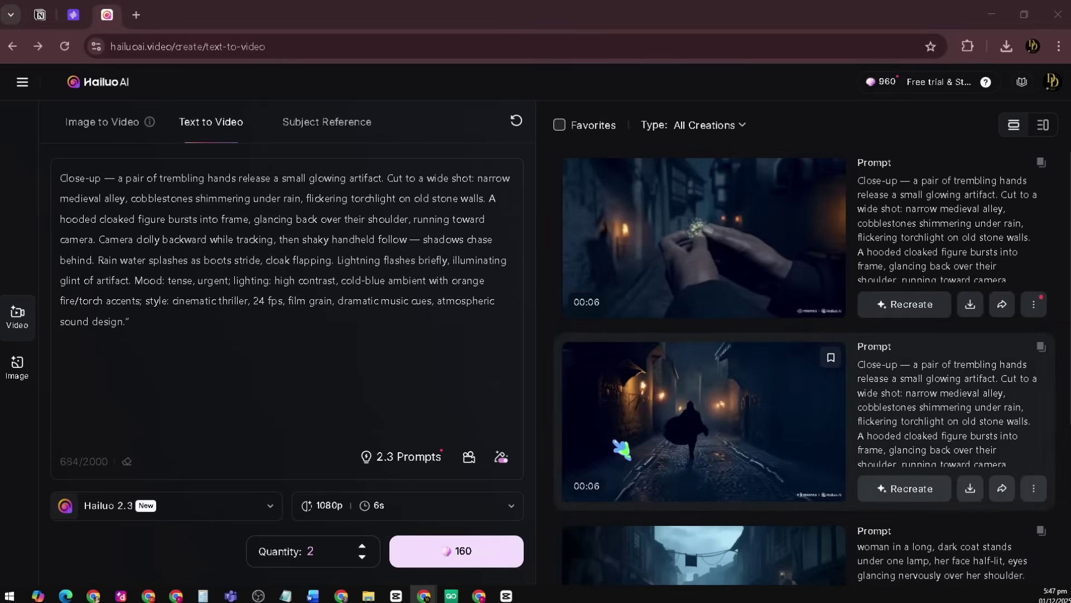
Step: View the second and first chase videos' detail pages, then return to the Hailuo AI home page
left_click(723, 437)
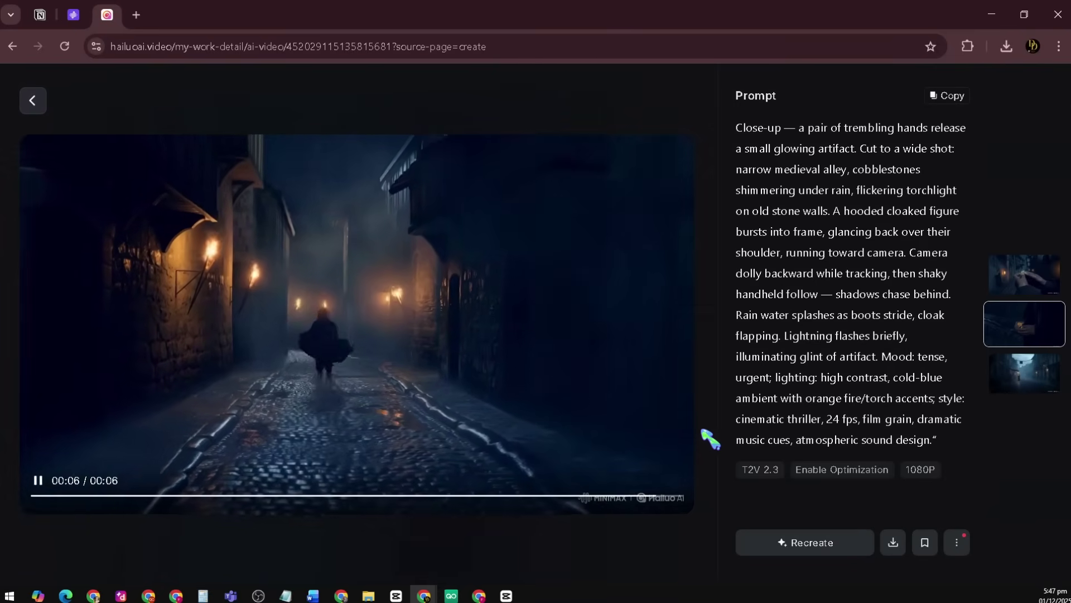
left_click(32, 100)
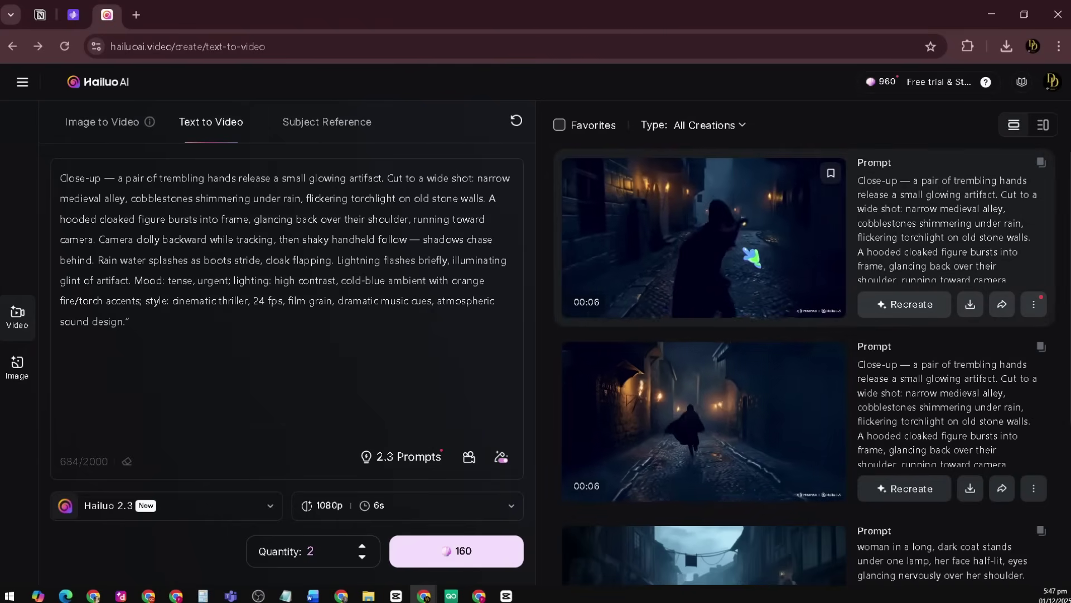
left_click(749, 256)
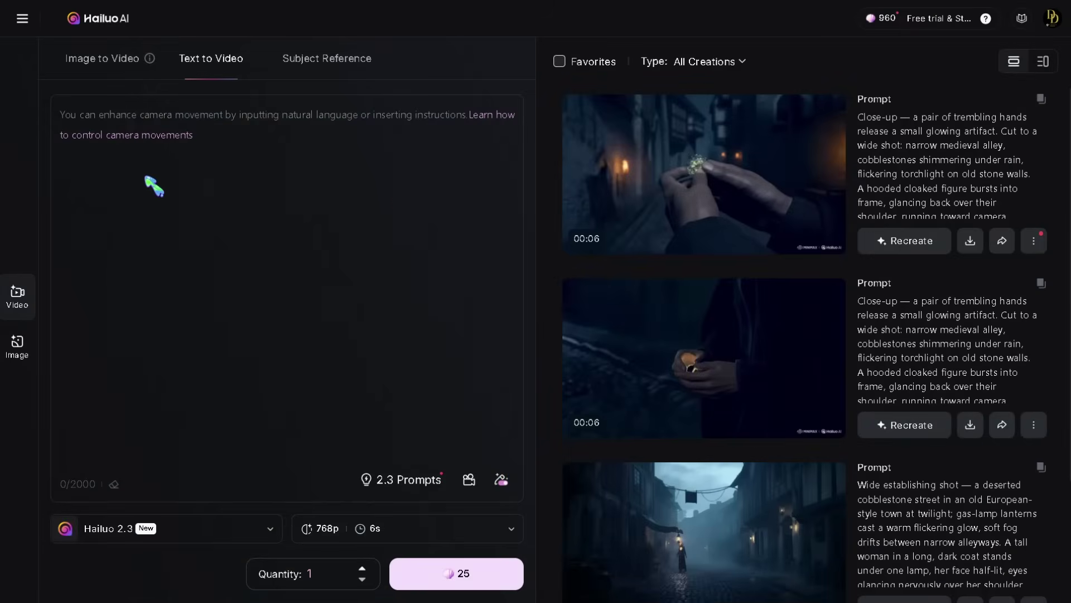
left_click(113, 23)
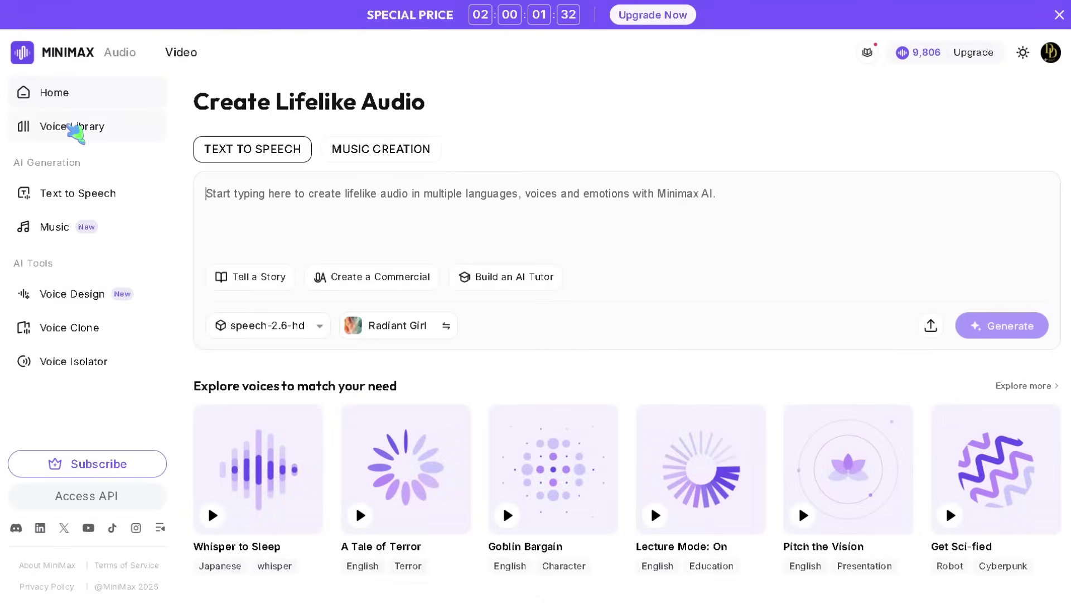
Step: Open the Voice Library and preview the Trustworthy Man voice
left_click(72, 130)
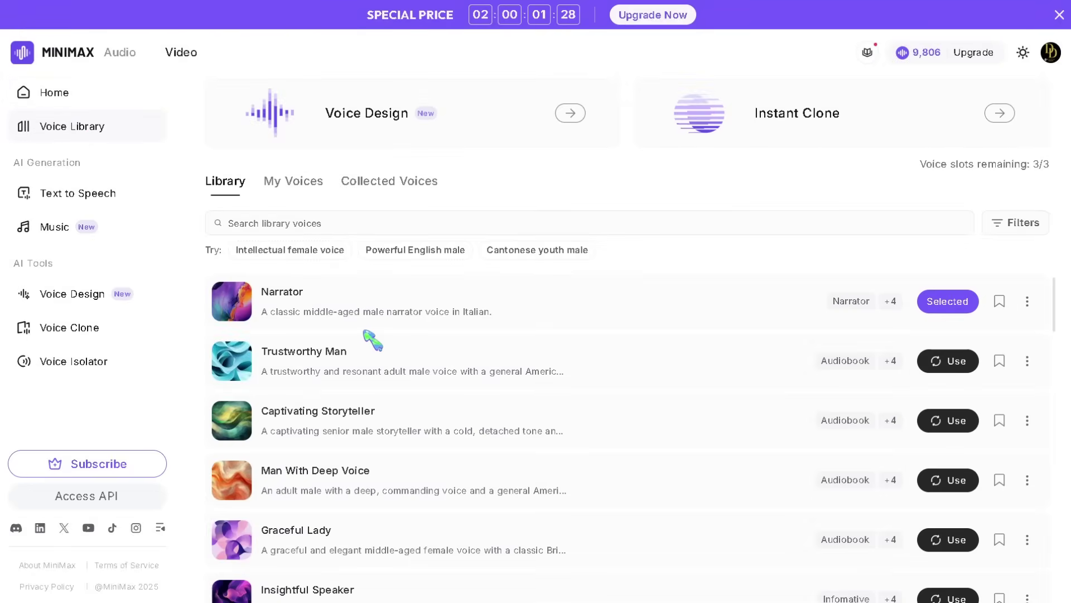
mouse_move(230, 354)
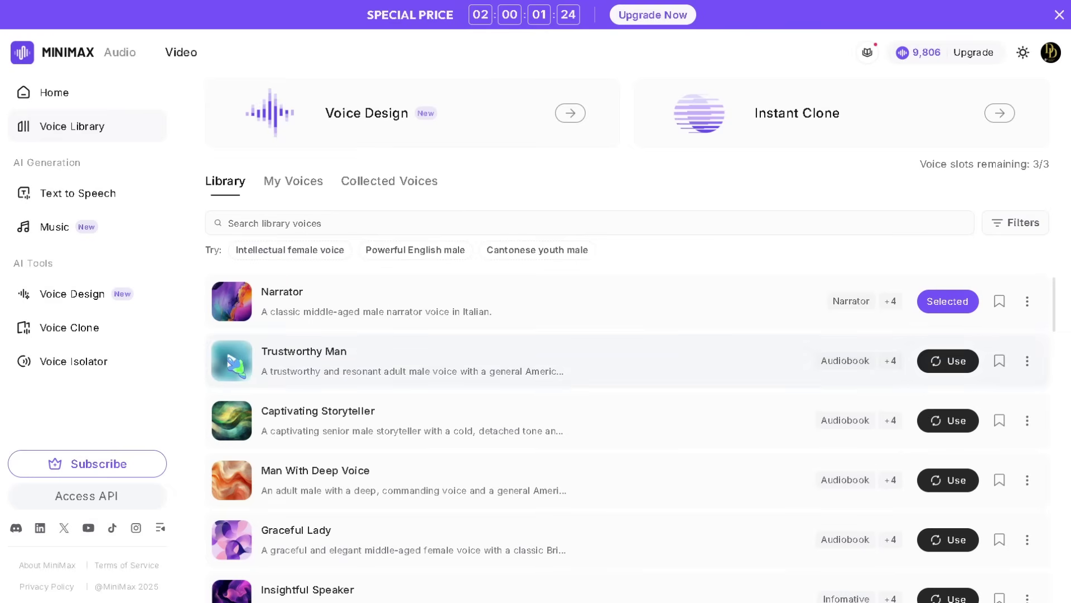
left_click(232, 361)
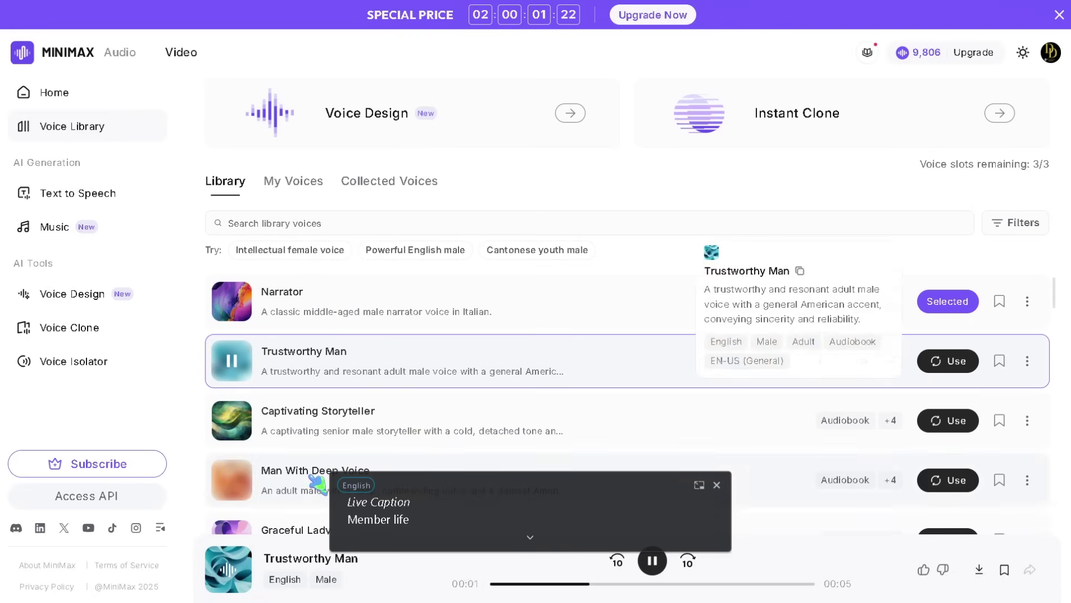
left_click(717, 485)
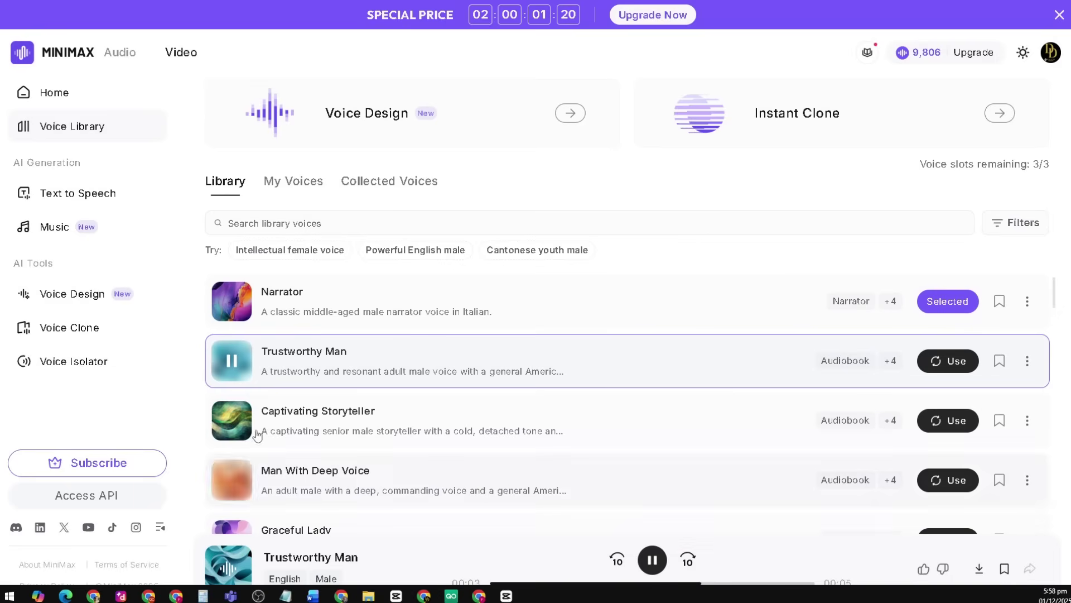
Step: Preview the Captivating Storyteller, Man With Deep Voice and Graceful Lady voices
mouse_move(226, 426)
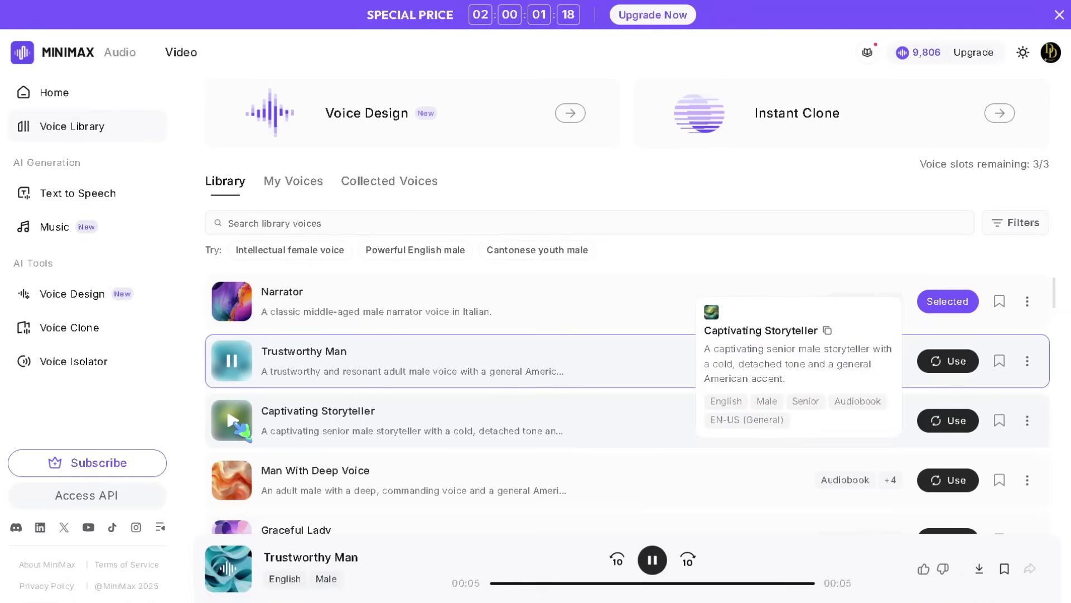
left_click(238, 427)
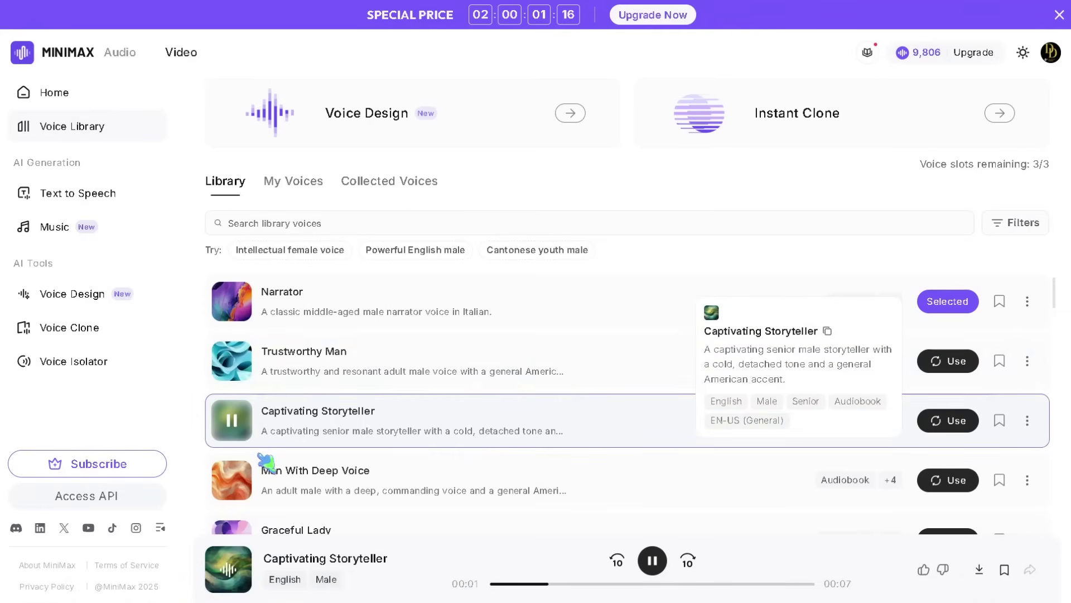
mouse_move(239, 491)
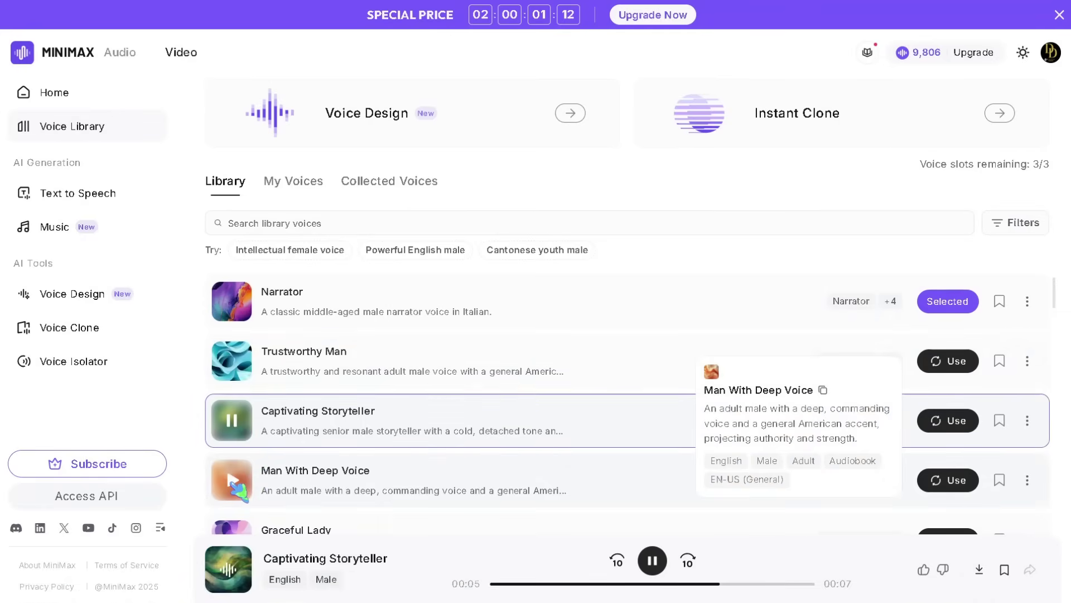
left_click(239, 491)
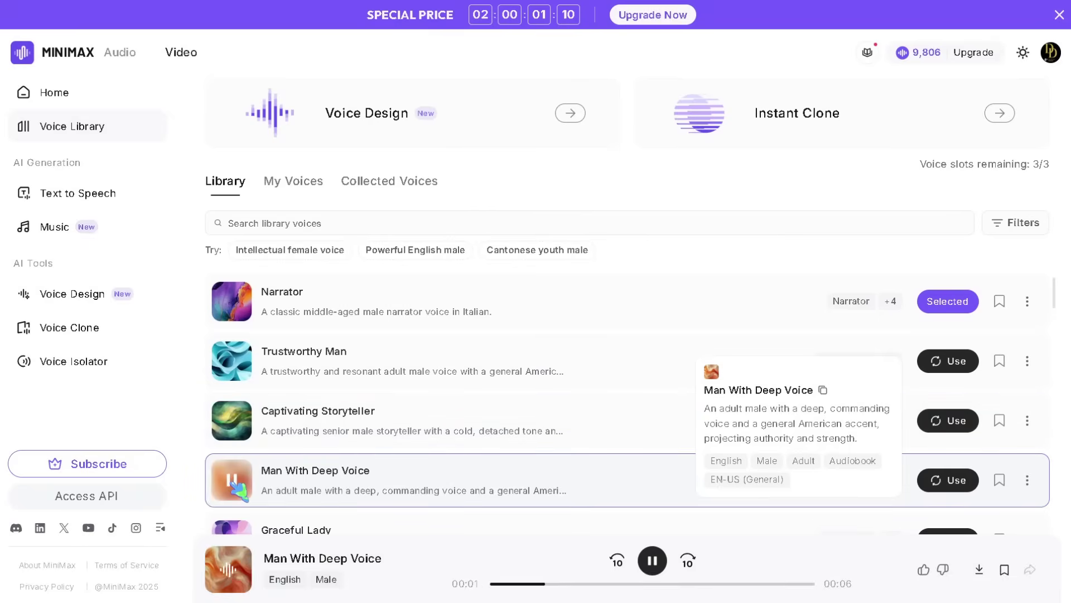
scroll(239, 489, "down", 1)
mouse_move(244, 475)
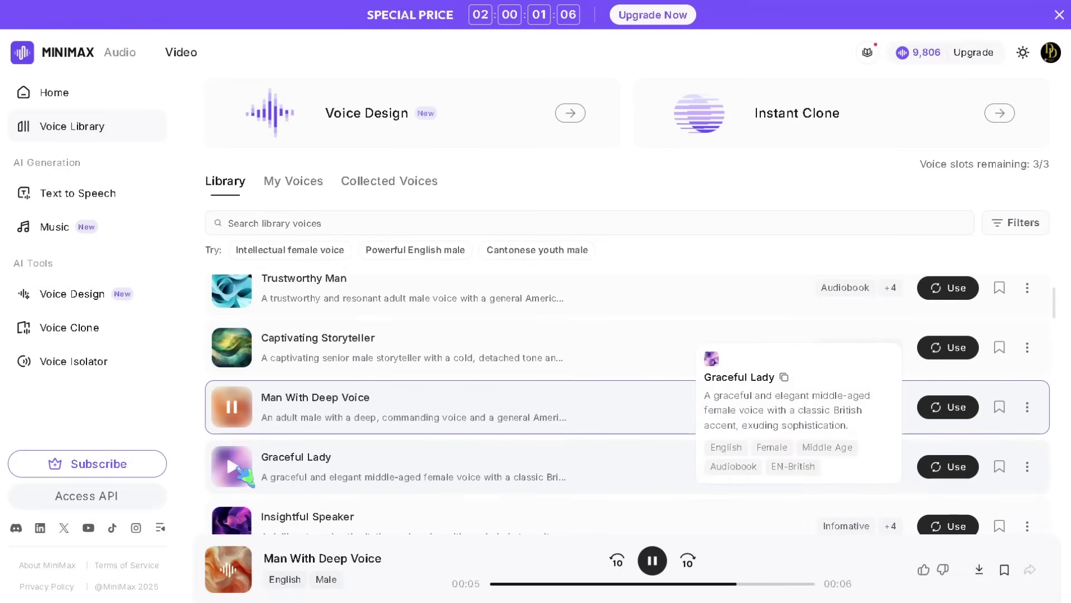
left_click(244, 475)
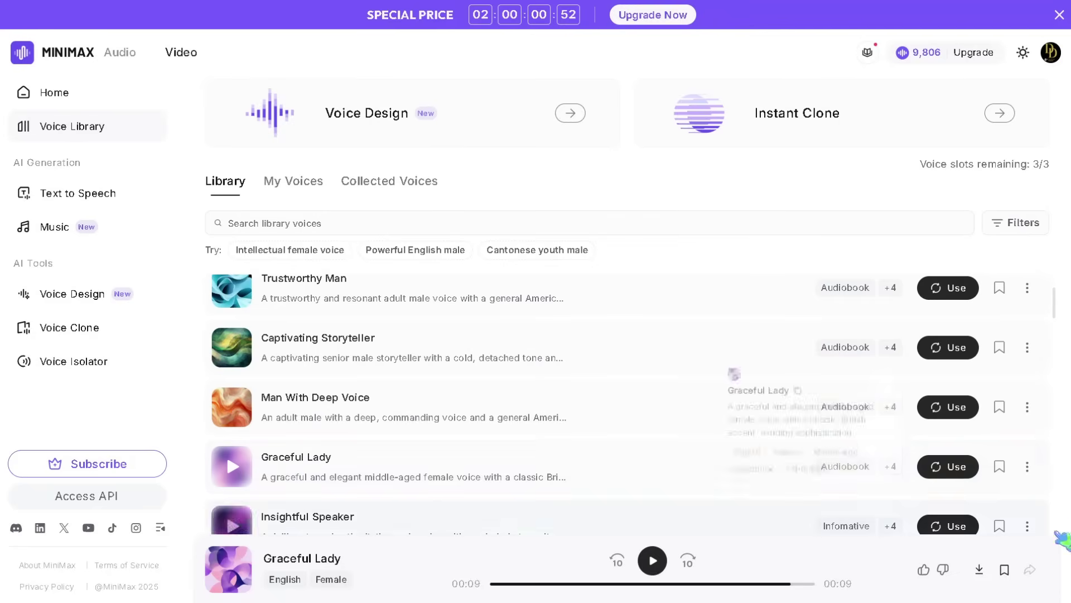
Step: Use Graceful Lady to generate the pasted glowing-artifact sentence as speech and play it back
left_click(951, 468)
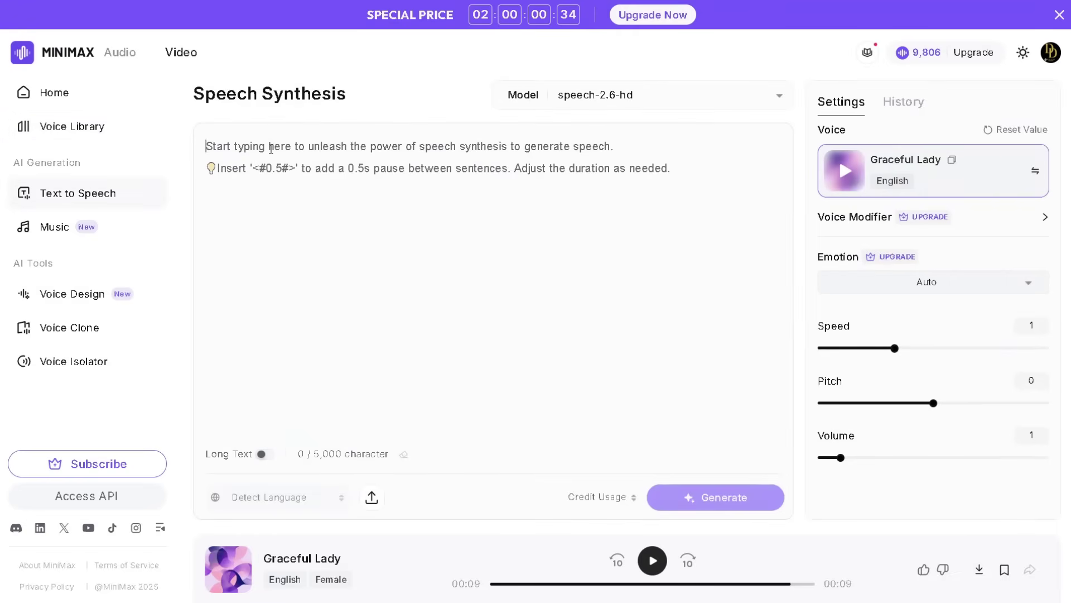
type("A glowing artifact slips from trembling hands… and in an instant, the chase ignites through the rain-soaked alley.")
left_click(710, 501)
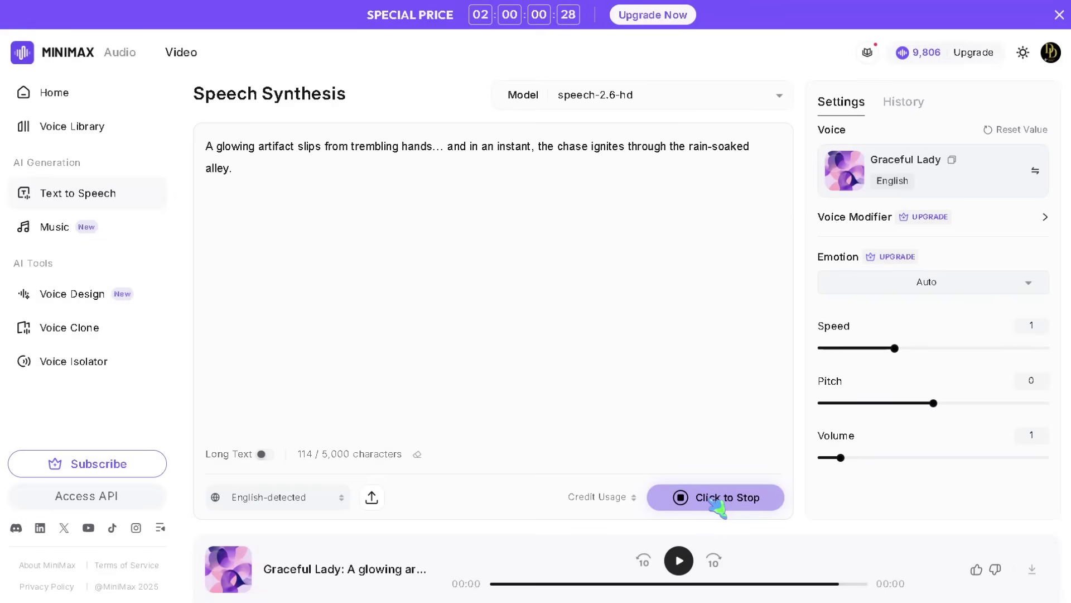
left_click(682, 560)
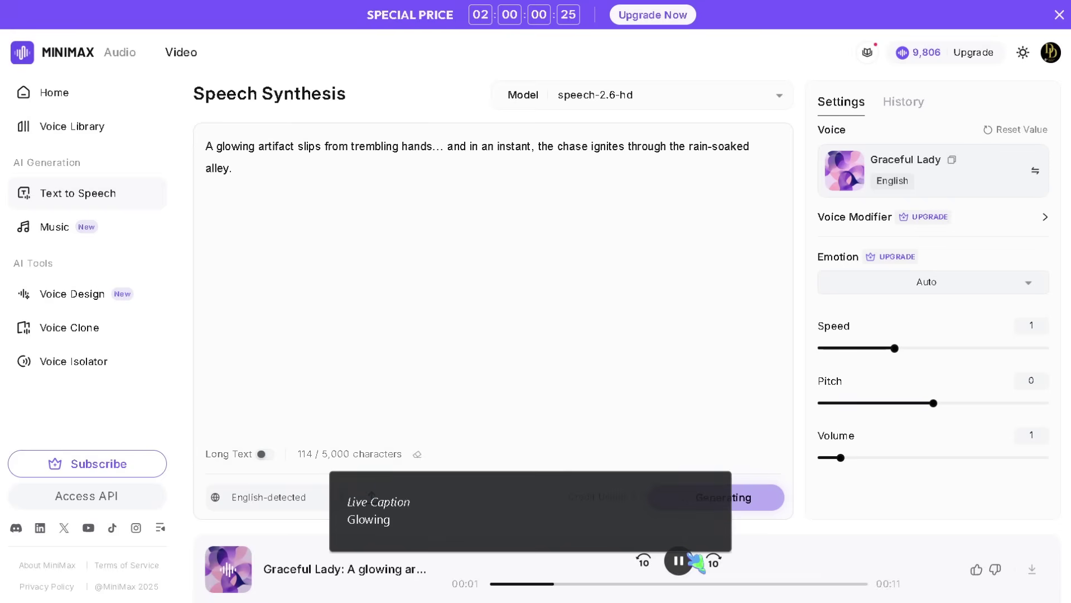
left_click(716, 485)
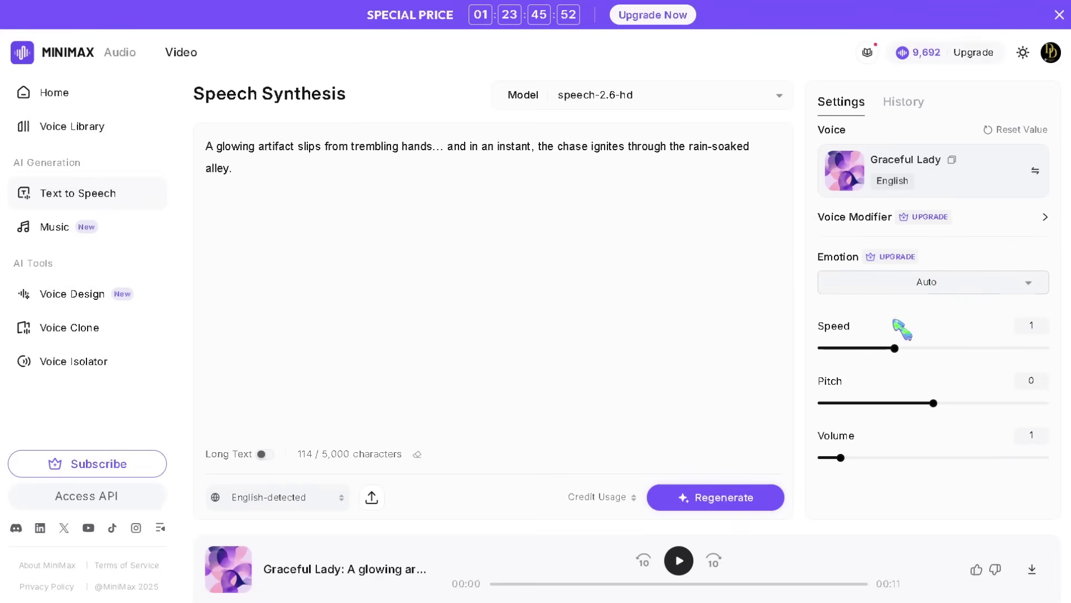
Step: Look through the Emotion options for the narration, then close the list unchanged
left_click(919, 289)
scroll(877, 395, "down", 3)
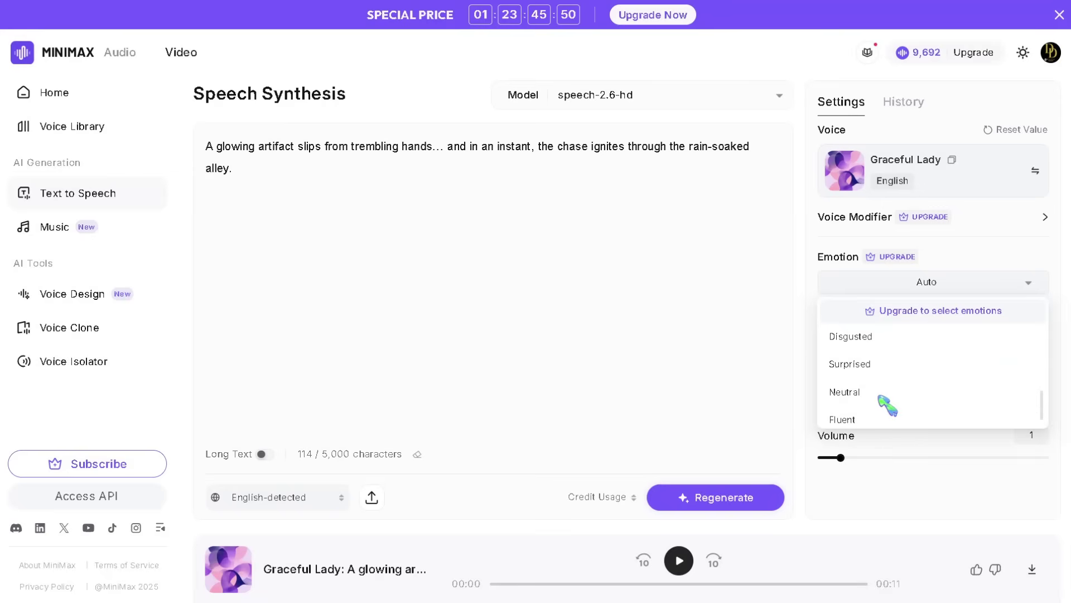
left_click(801, 359)
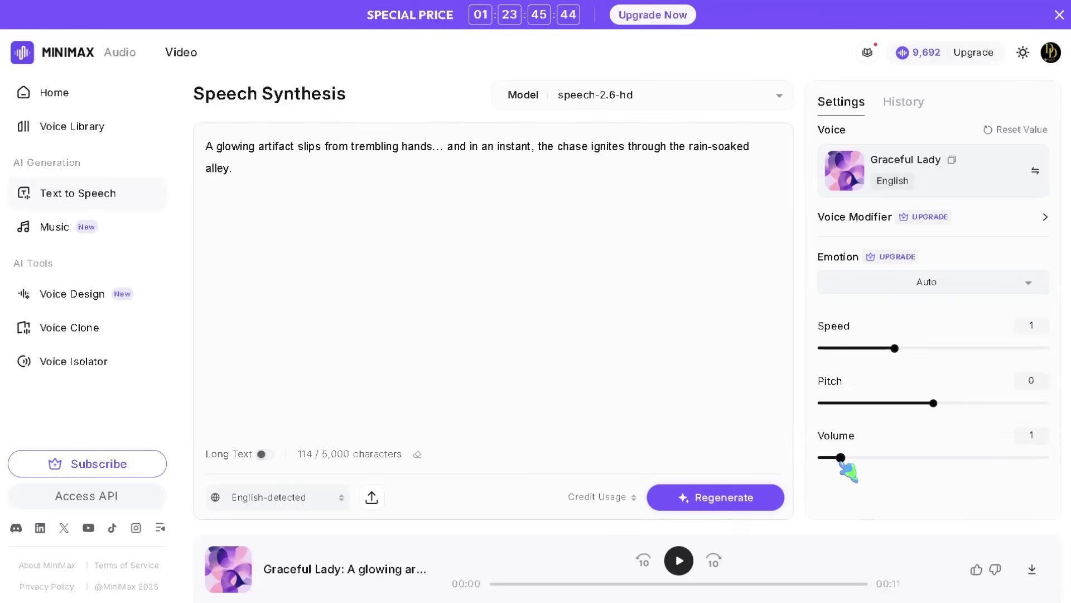
Step: Set the volume to 2.2 and download the Graceful Lady narration clip
left_click(837, 457)
left_click_drag(843, 458, 868, 458)
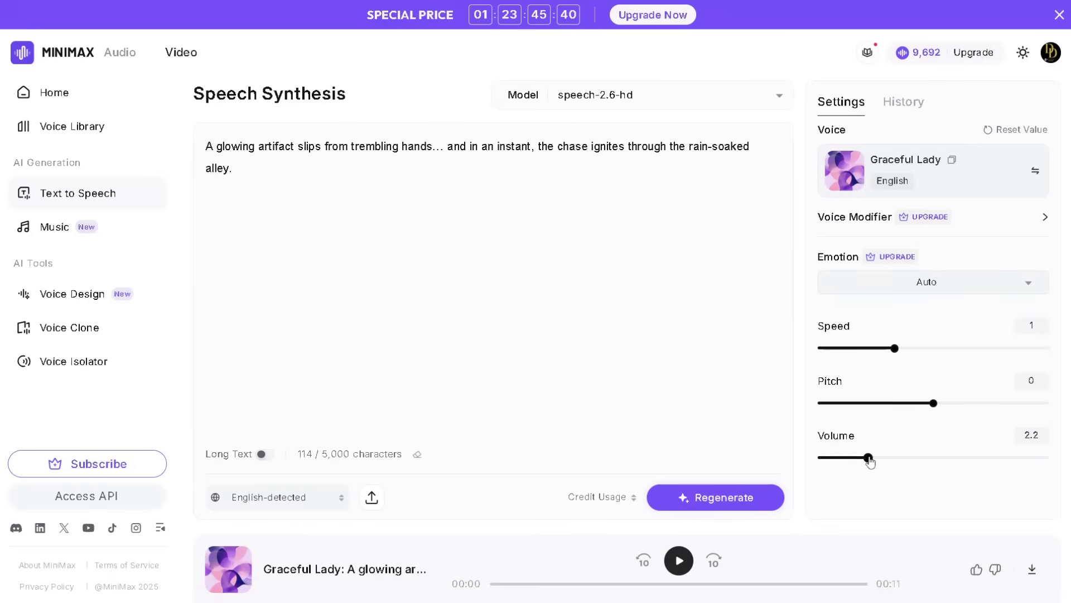
left_click(1032, 571)
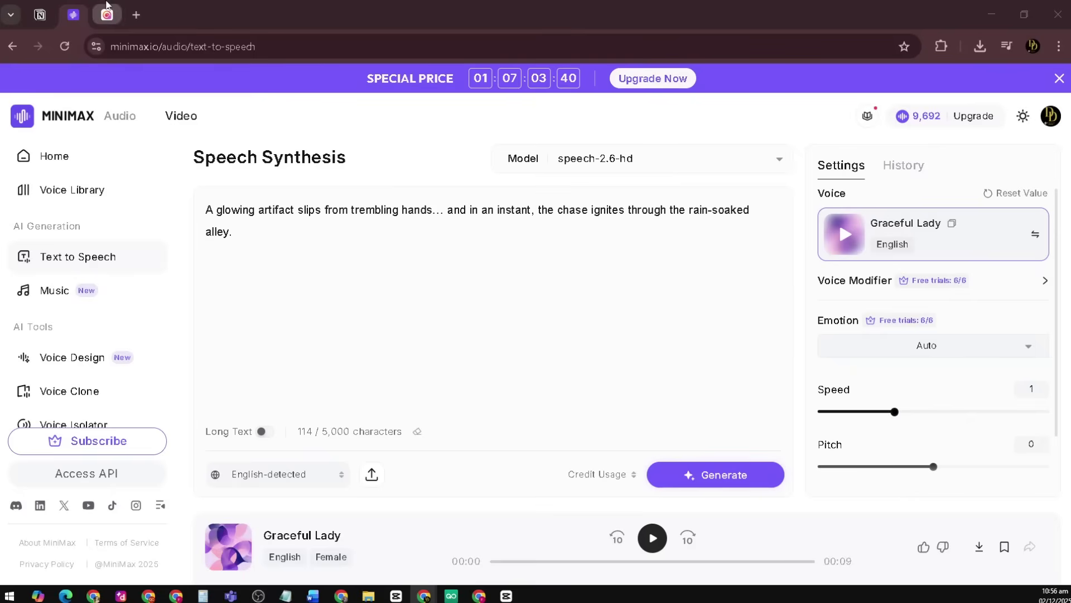
Step: Return to Hailuo AI's text-to-video page and open the Sora 2 video model list
left_click(107, 11)
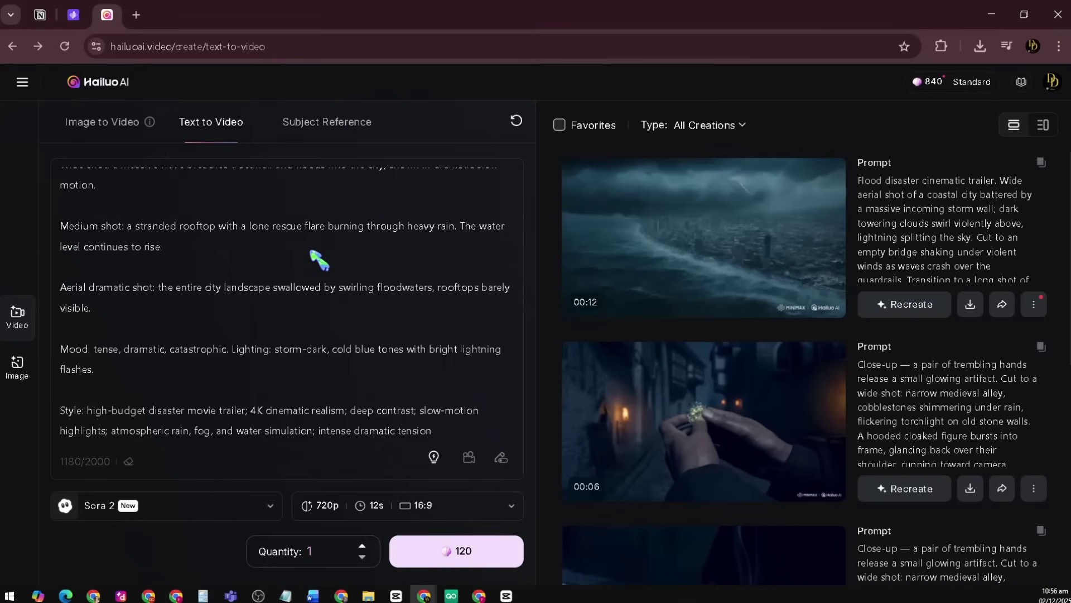
scroll(311, 251, "up", 5)
scroll(311, 251, "down", 5)
left_click(117, 513)
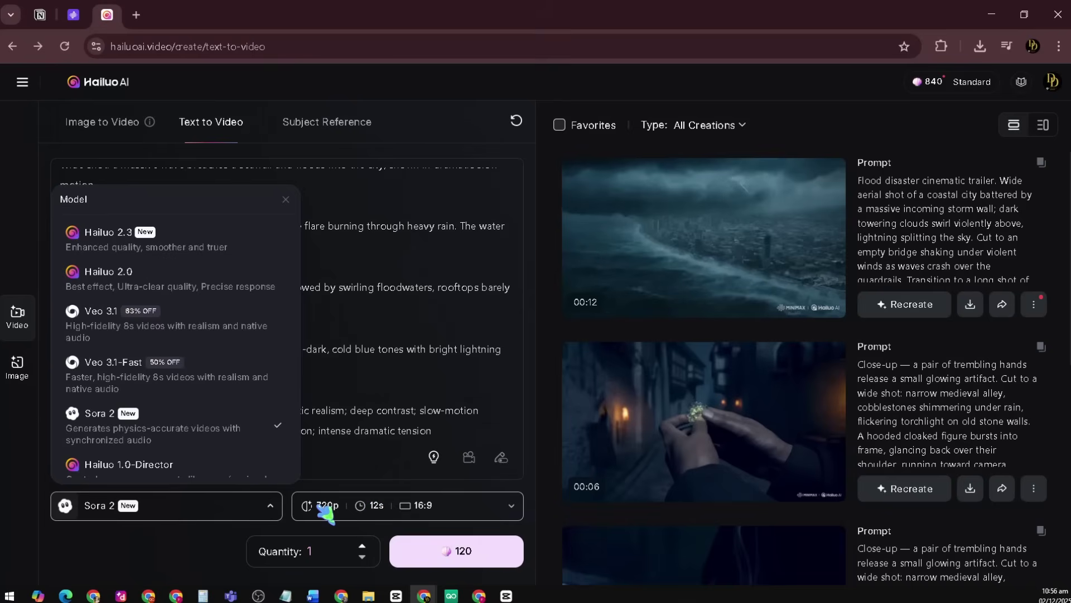
mouse_move(723, 273)
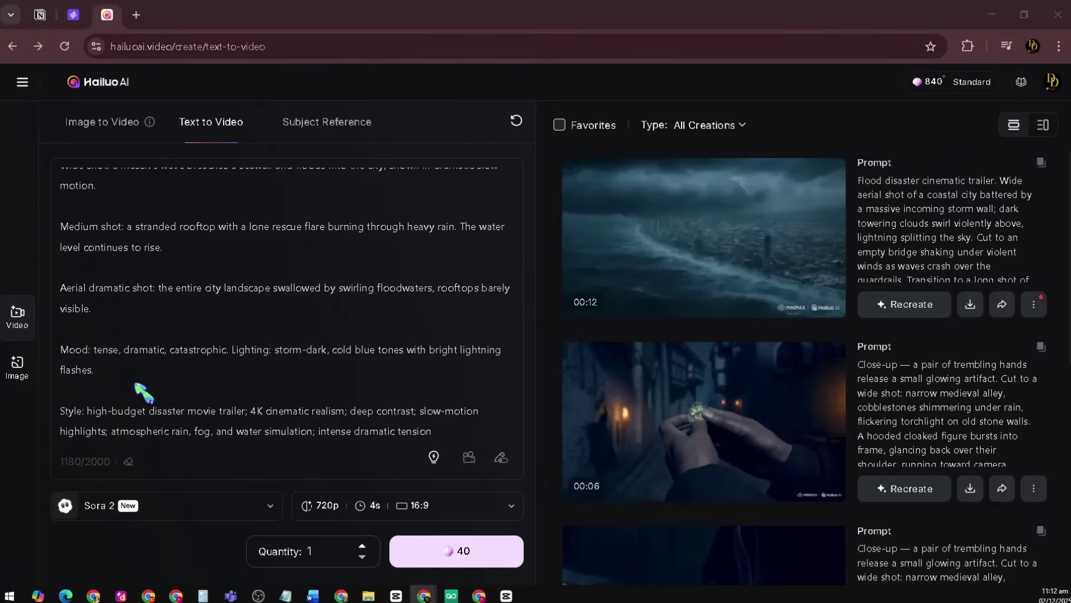
Step: From the Hailuo AI home feed, open the JOJO Stand dancer template and use it
left_click(105, 85)
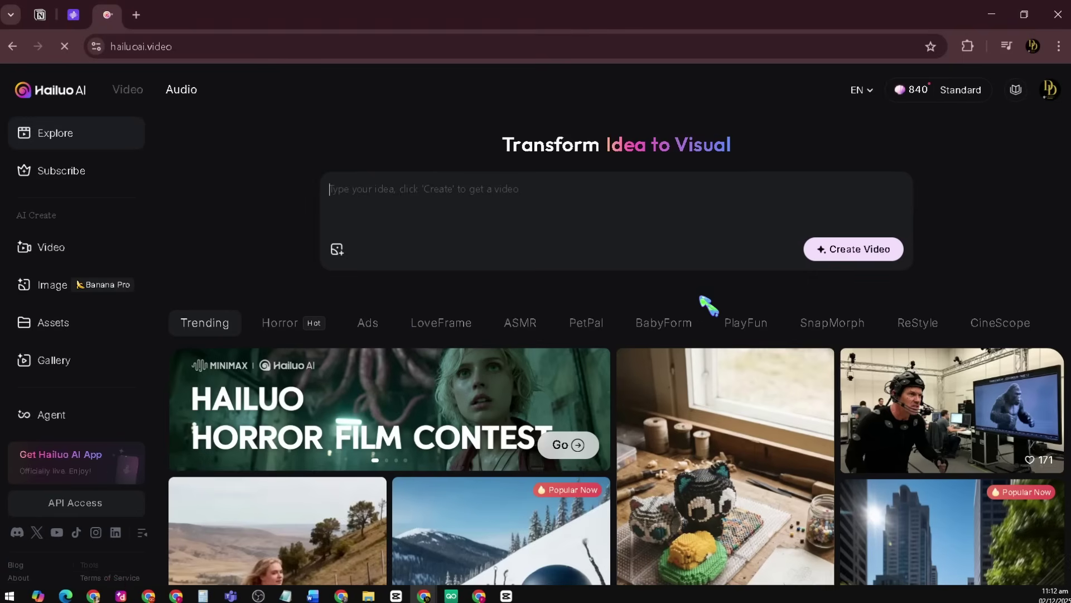
scroll(706, 304, "down", 3)
scroll(704, 302, "down", 3)
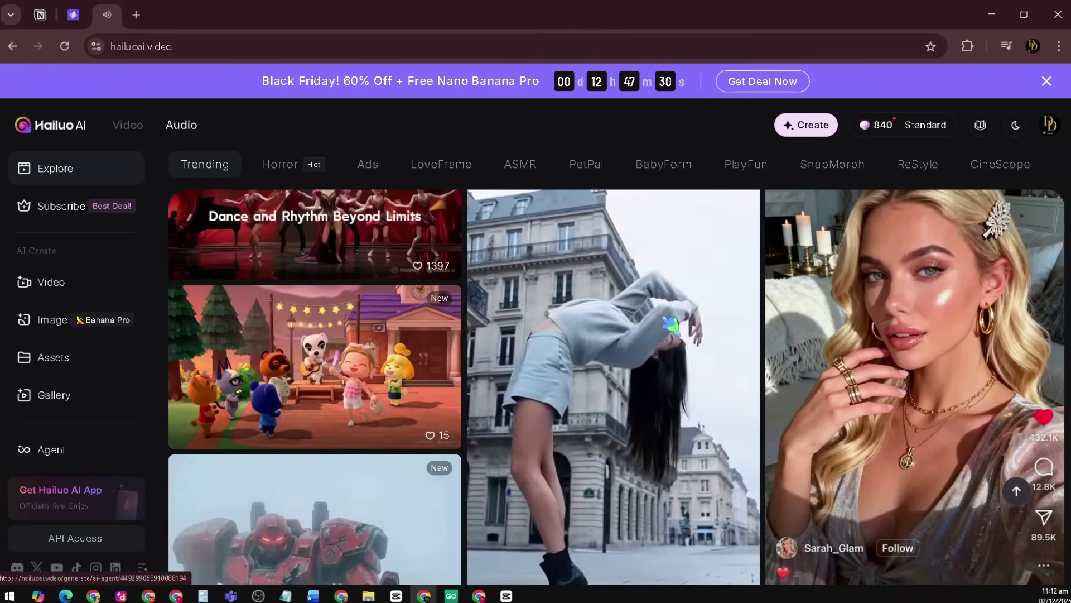
left_click(665, 320)
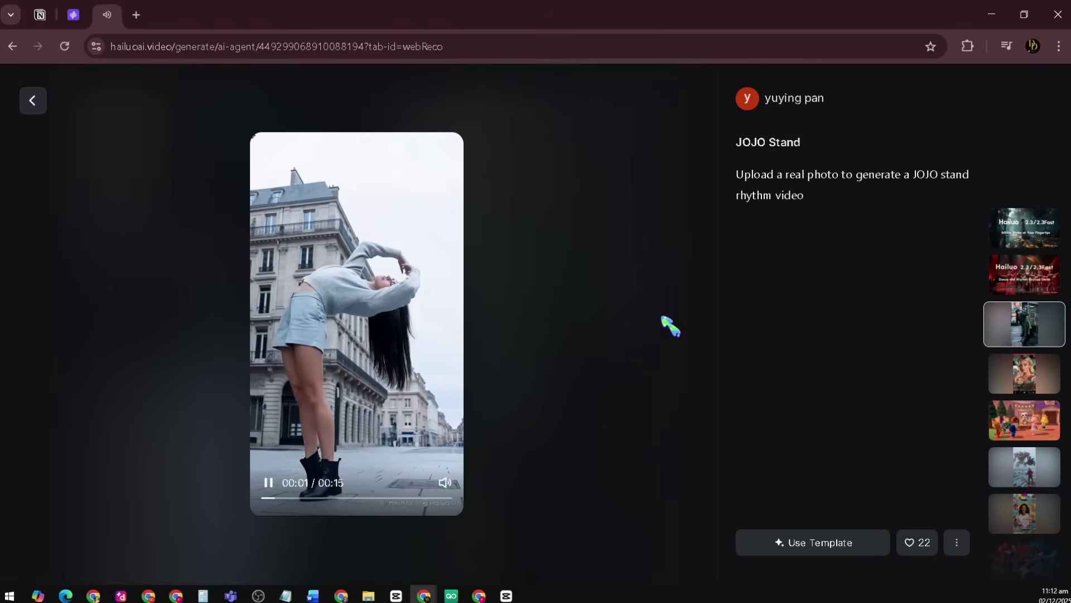
left_click(801, 544)
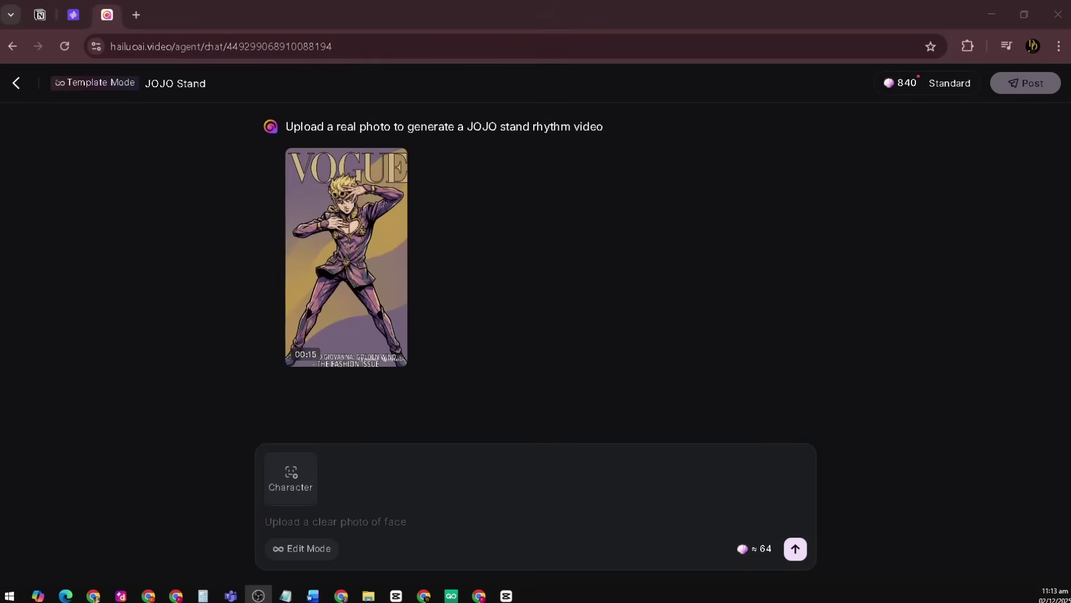
Step: Upload Young woman.png as the JOJO Stand character and generate the video
left_click(275, 481)
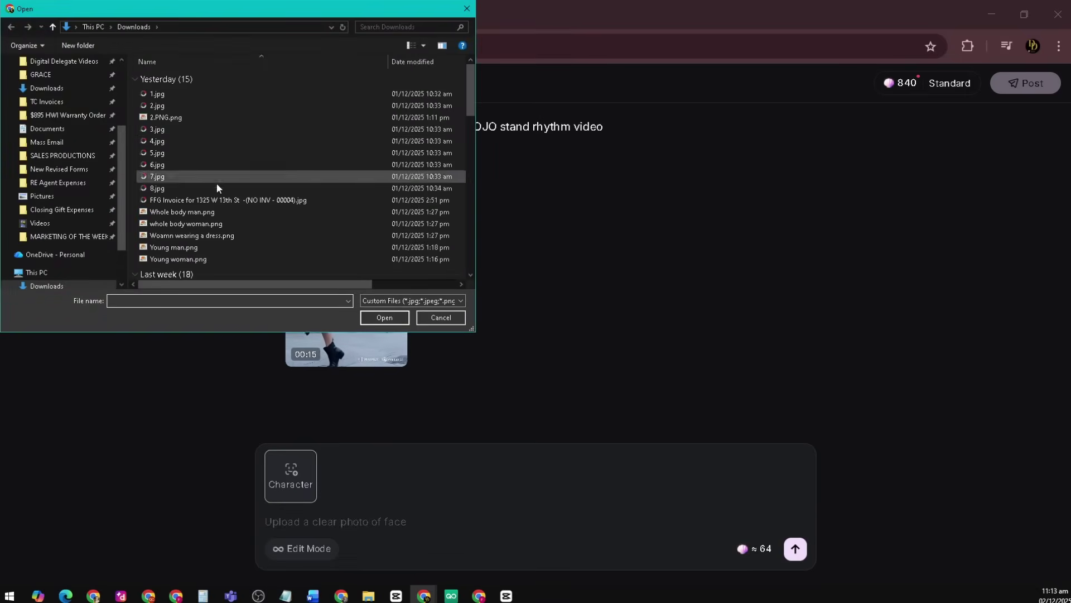
scroll(220, 209, "down", 1)
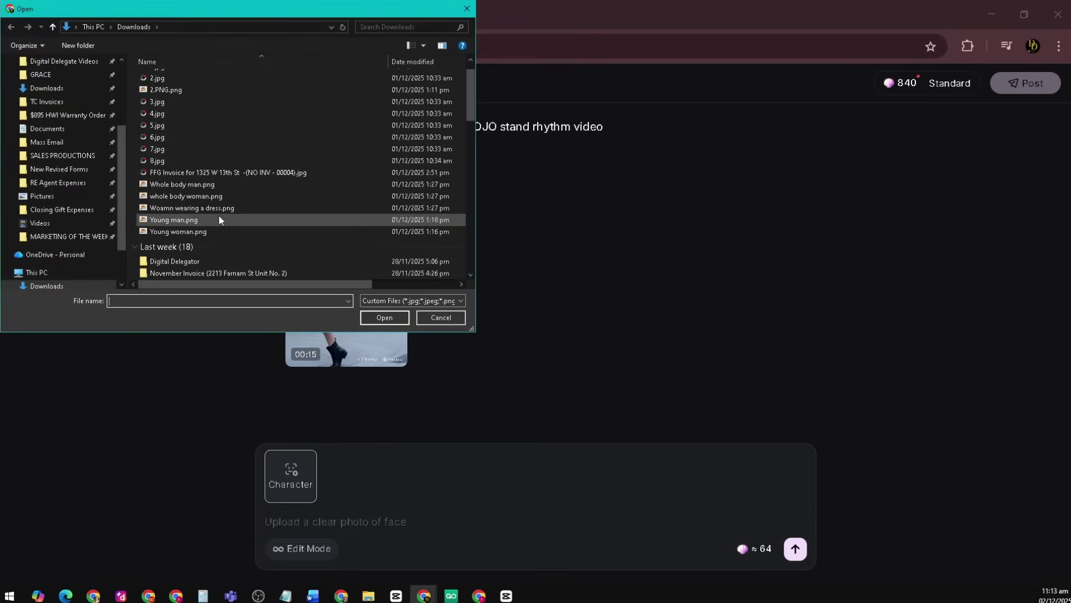
left_click(183, 232)
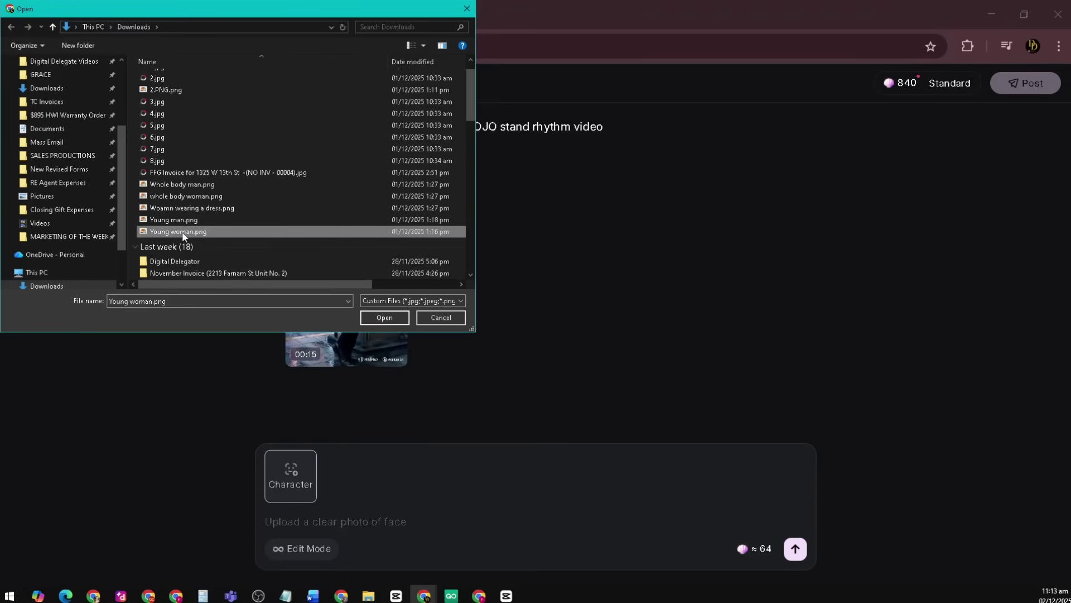
left_click(385, 318)
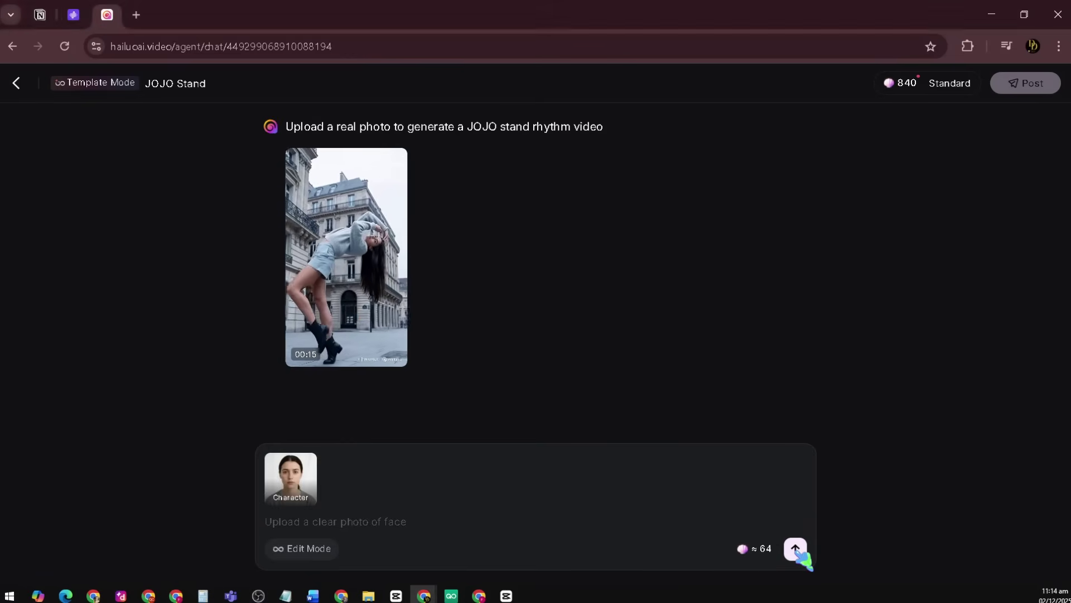
left_click(796, 549)
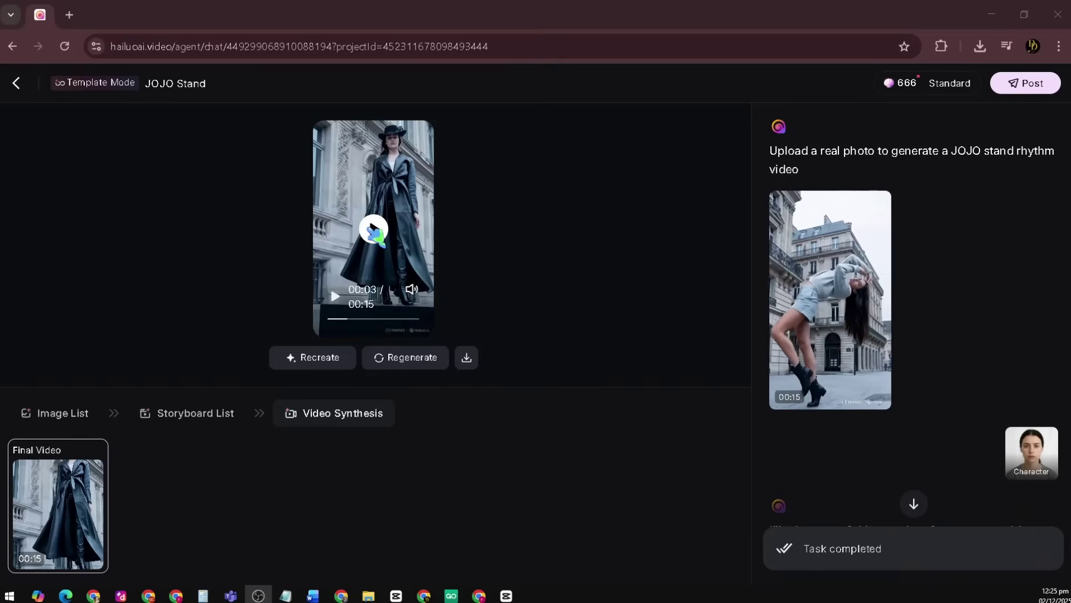
Step: Play the JOJO Stand video, view the reversed version full-screen, then return to Explore
left_click(370, 230)
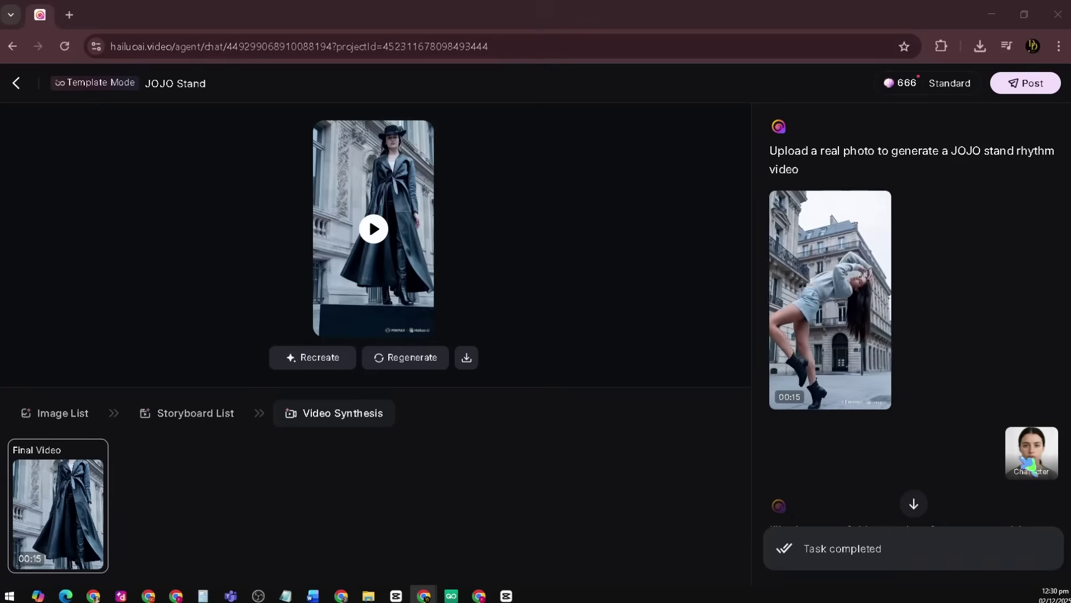
left_click(914, 504)
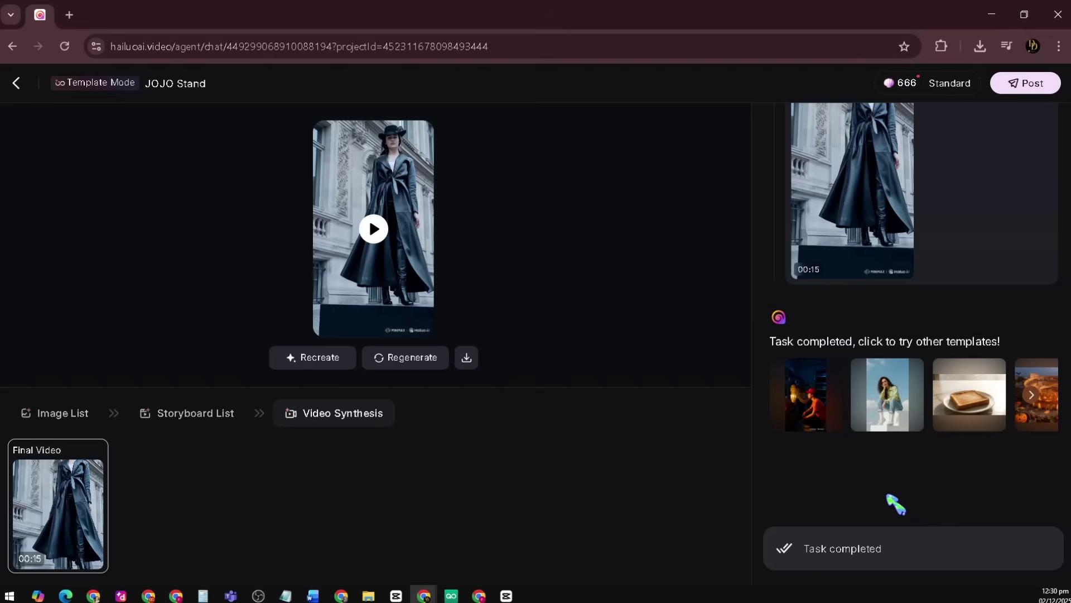
scroll(904, 449, "up", 4)
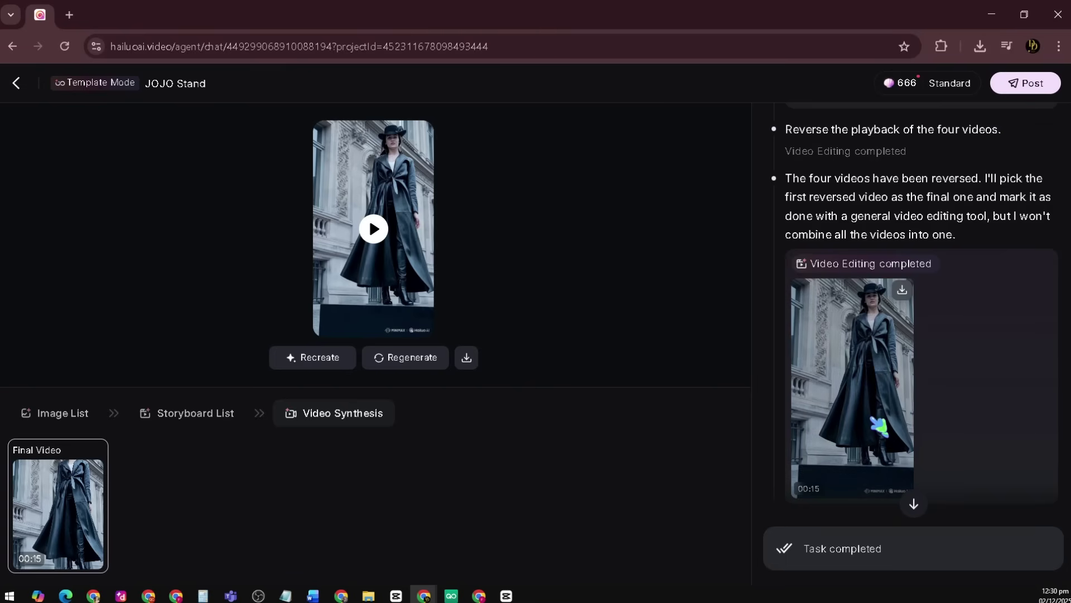
left_click(880, 427)
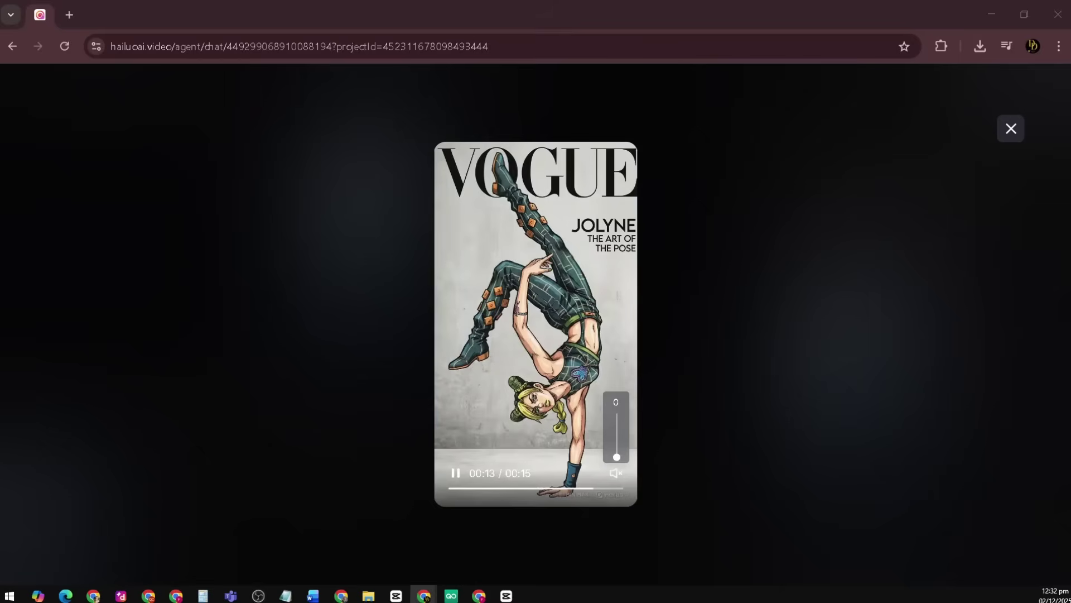
left_click(1011, 129)
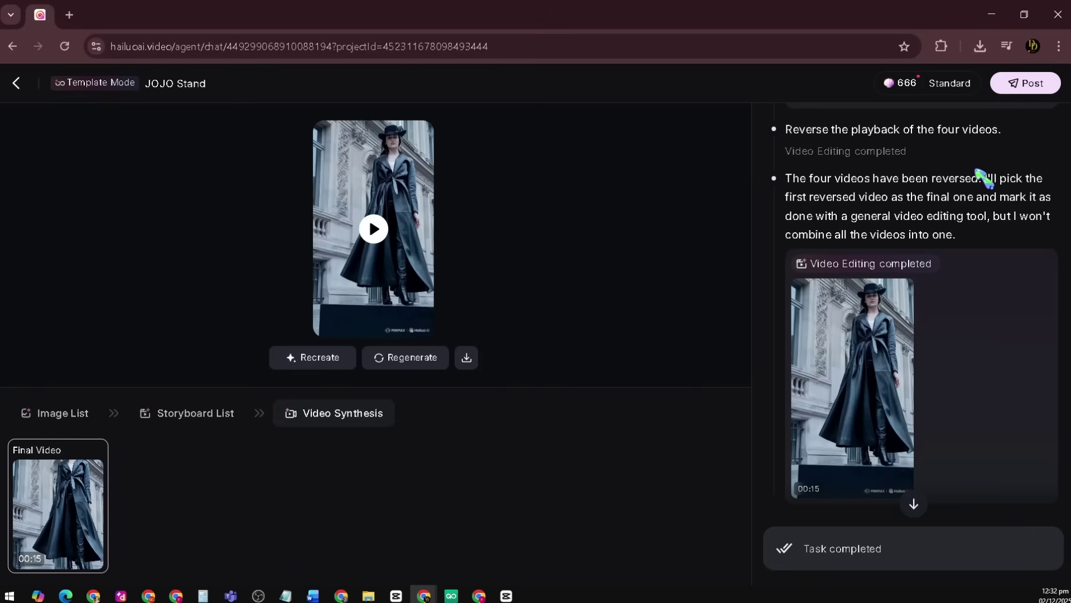
left_click(18, 84)
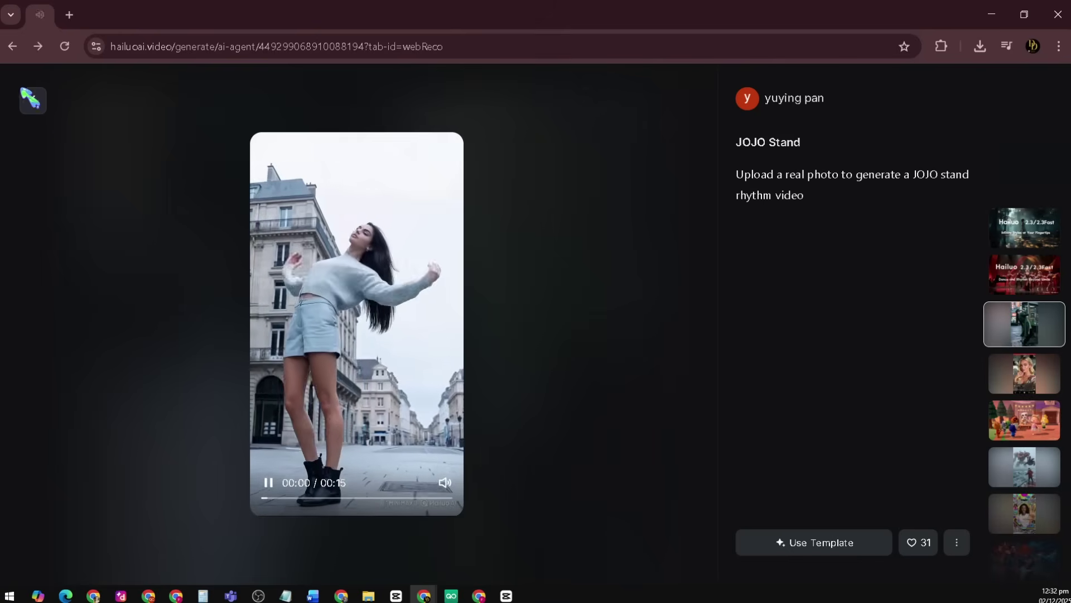
left_click(33, 100)
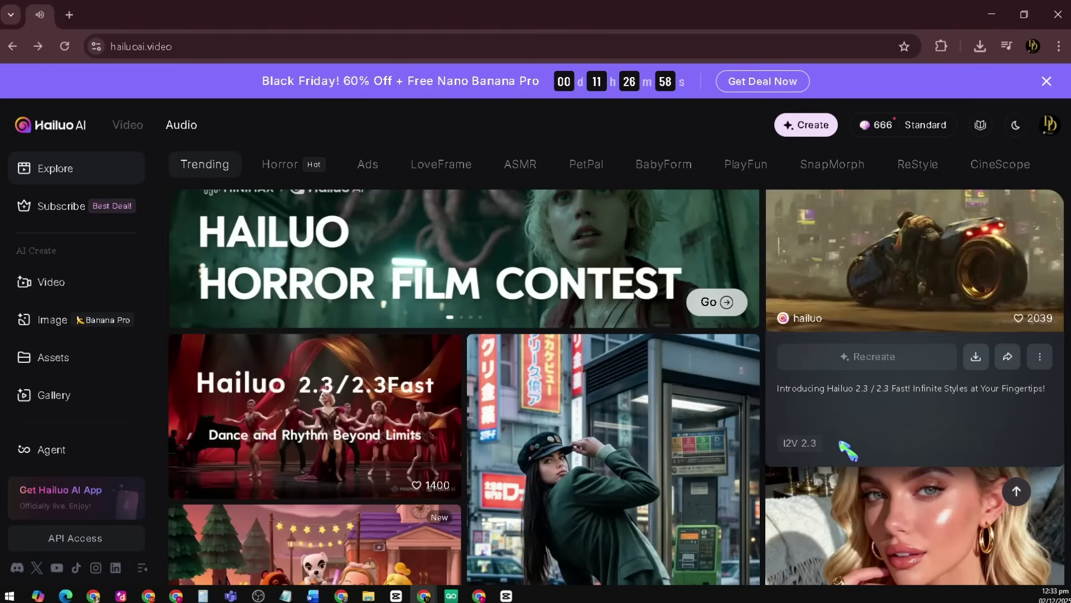
Step: Scroll the Explore feed down to the Drone Backflip template card
scroll(837, 444, "down", 3)
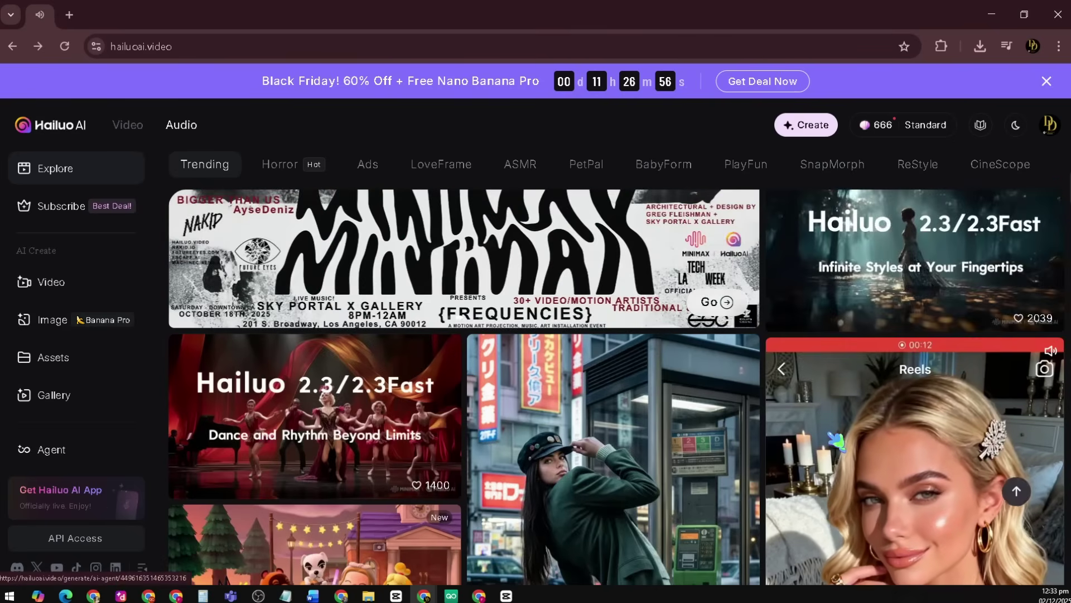
scroll(837, 443, "down", 5)
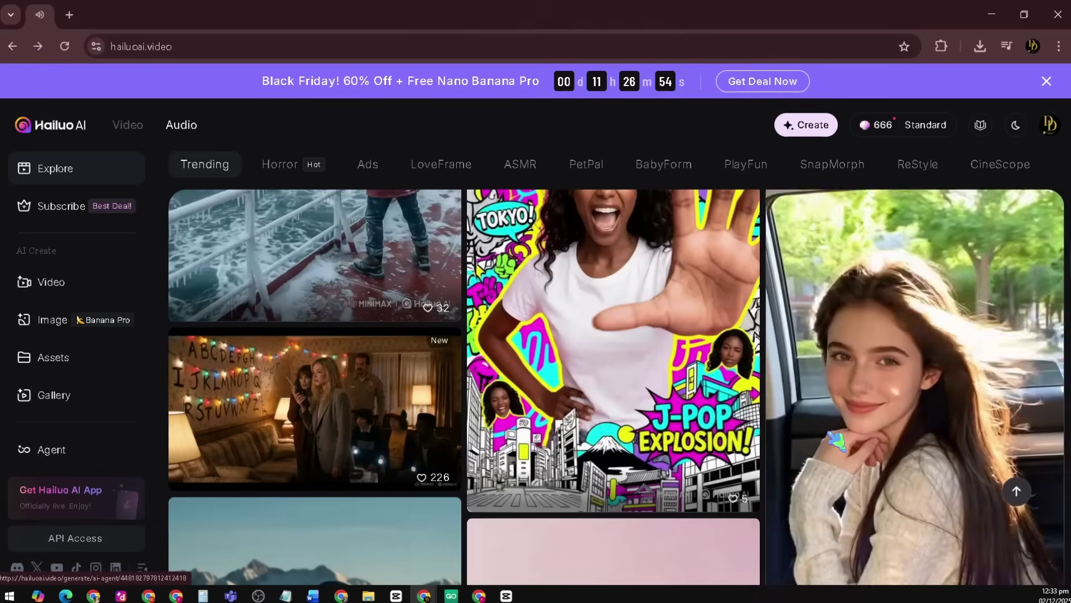
scroll(614, 391, "up", 3)
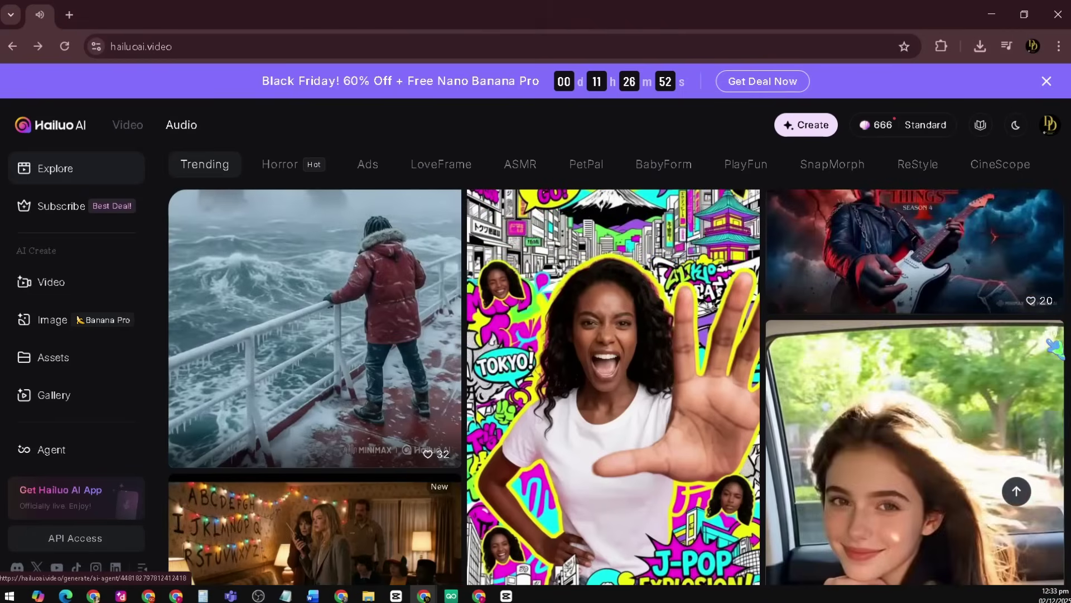
scroll(893, 446, "down", 10)
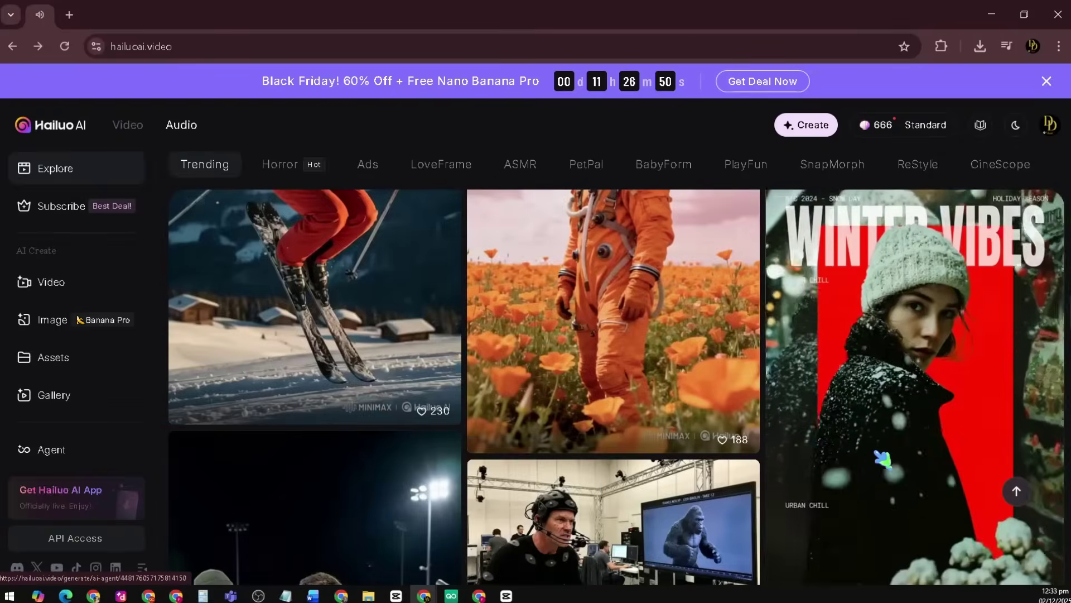
scroll(883, 460, "down", 10)
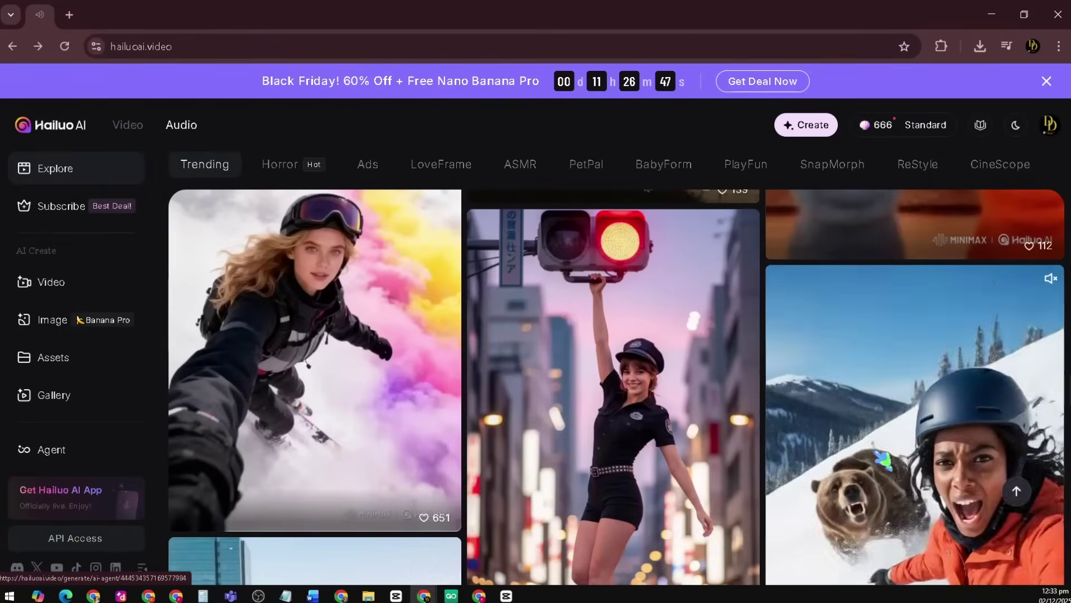
scroll(883, 460, "down", 10)
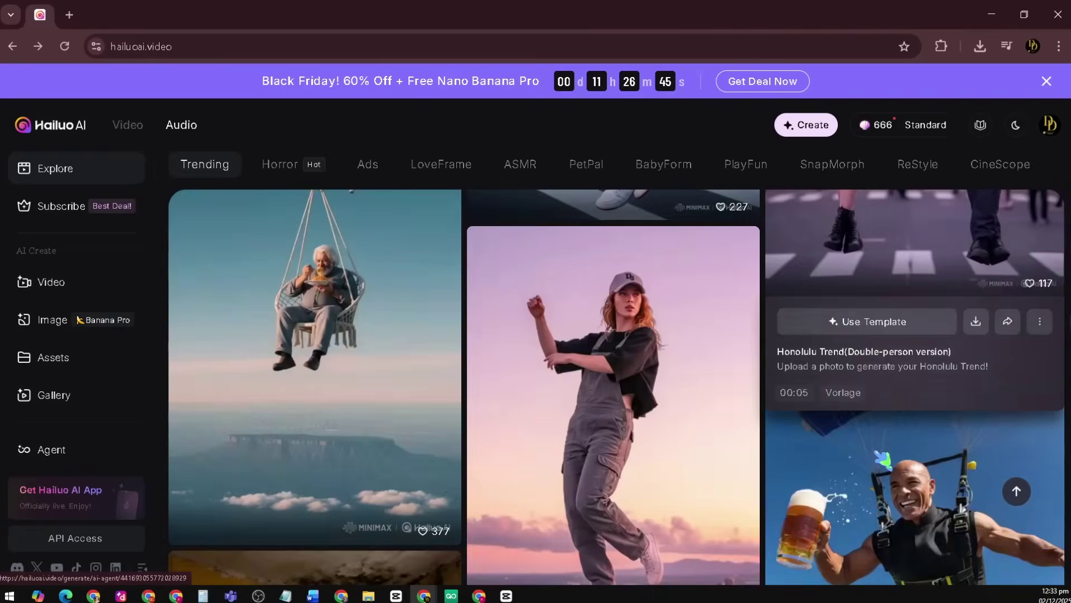
scroll(883, 459, "down", 8)
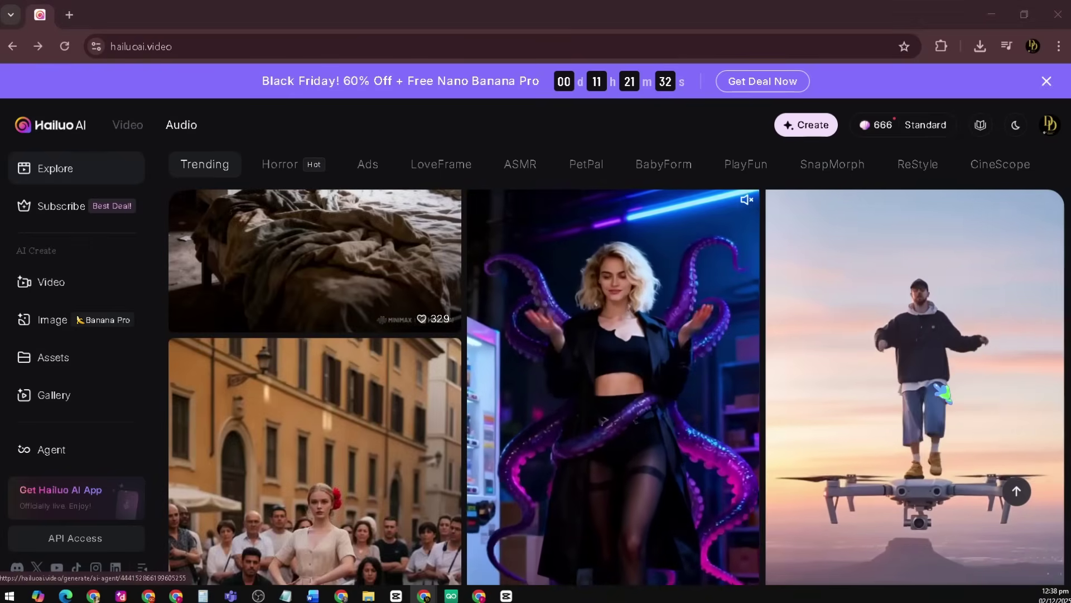
scroll(943, 393, "down", 3)
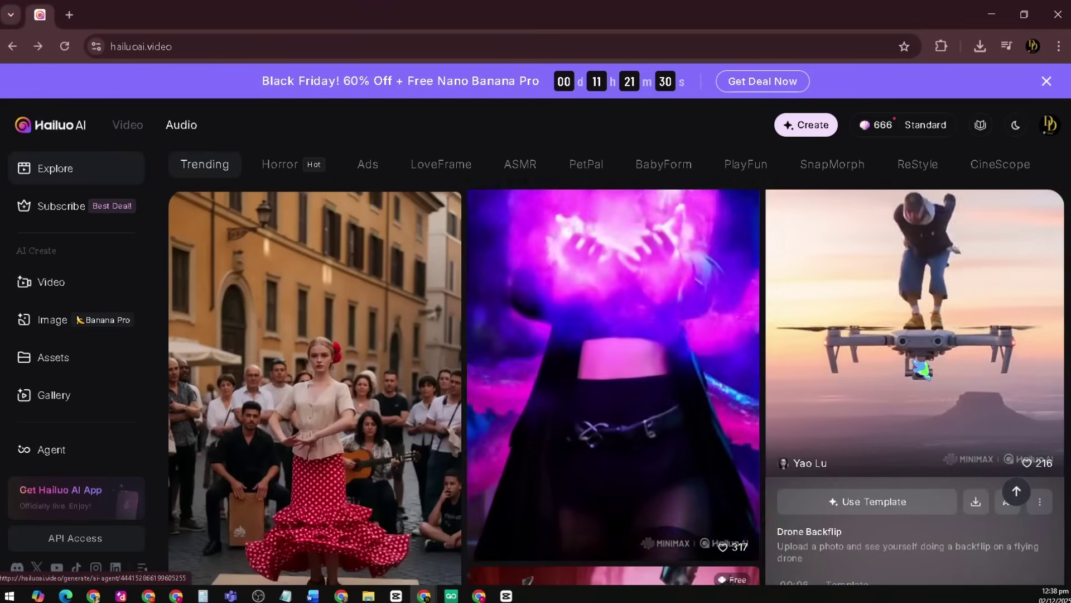
Step: Open the Drone Backflip template and generate a video from Whole body man.png
left_click(922, 369)
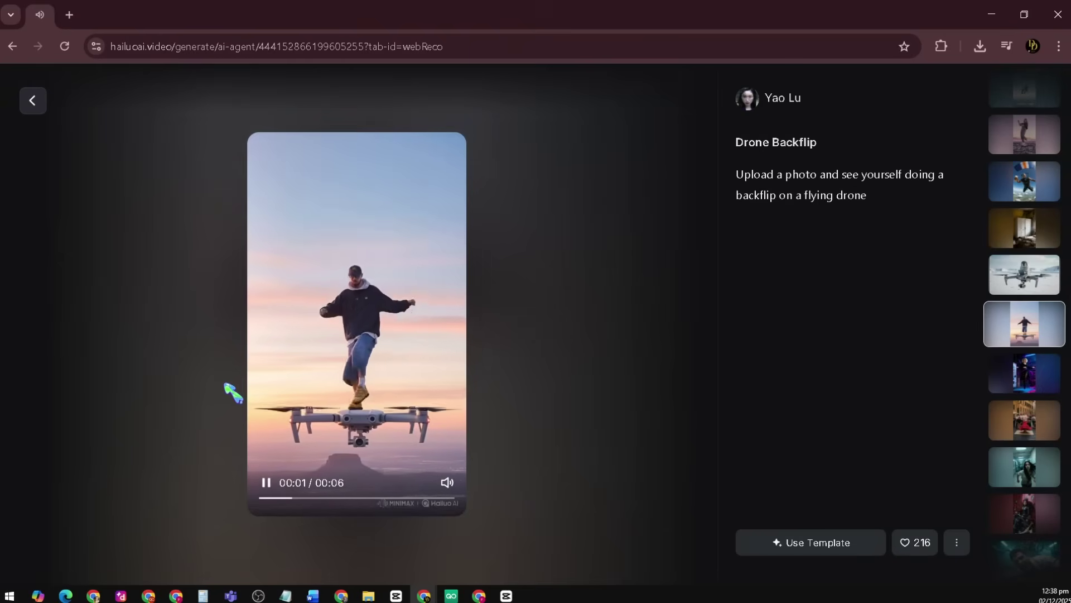
left_click(793, 544)
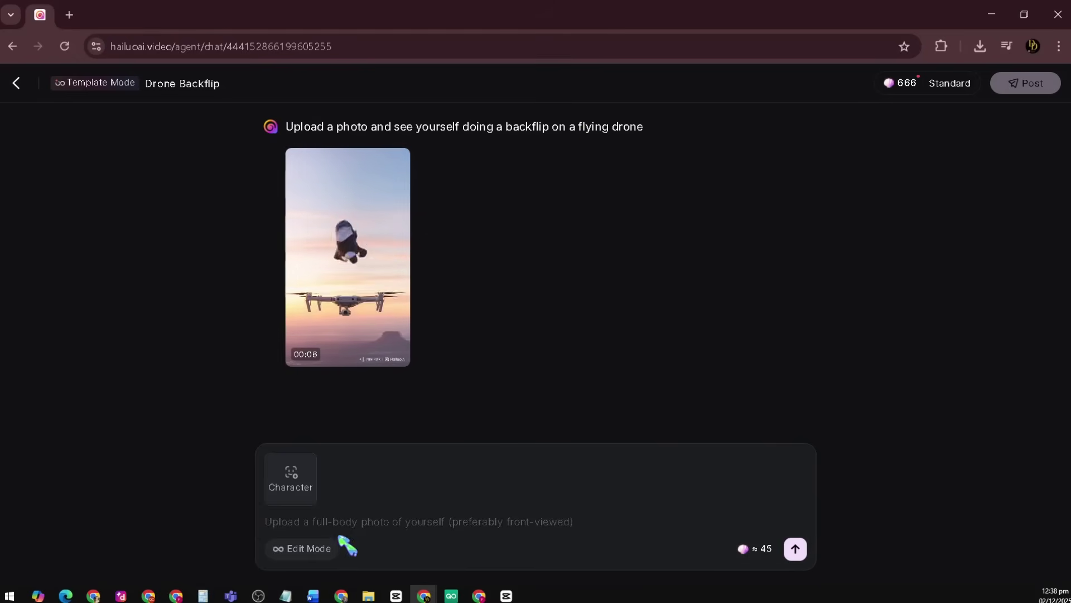
left_click(292, 484)
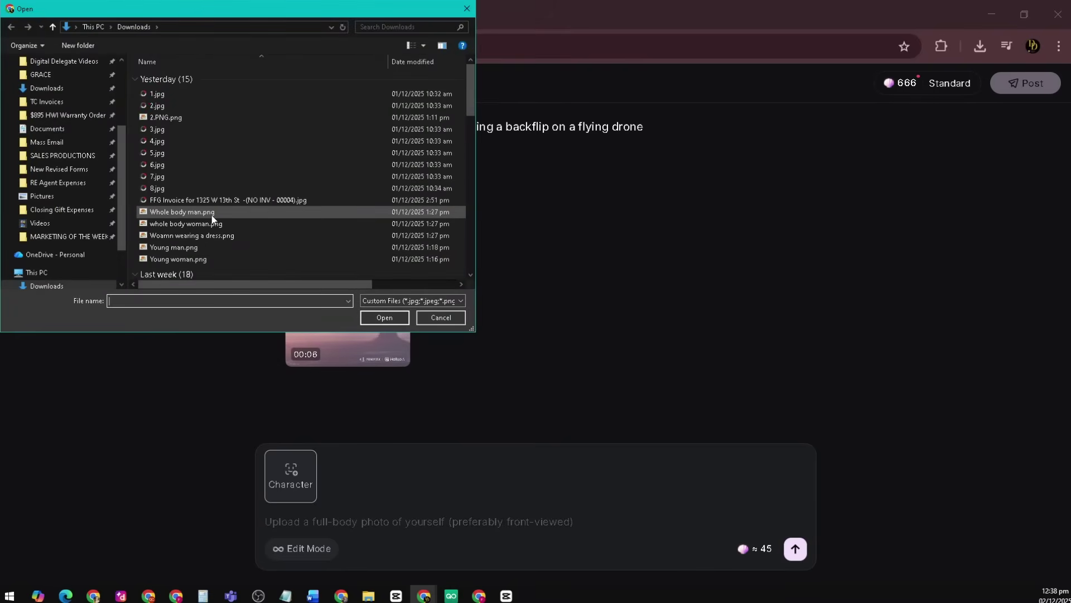
left_click(385, 318)
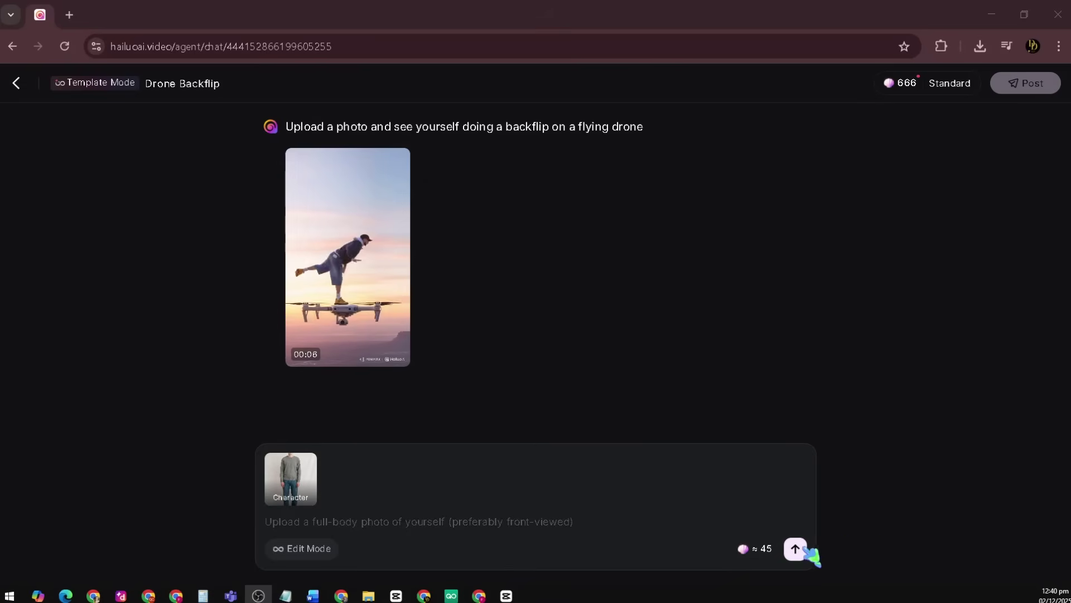
left_click(797, 549)
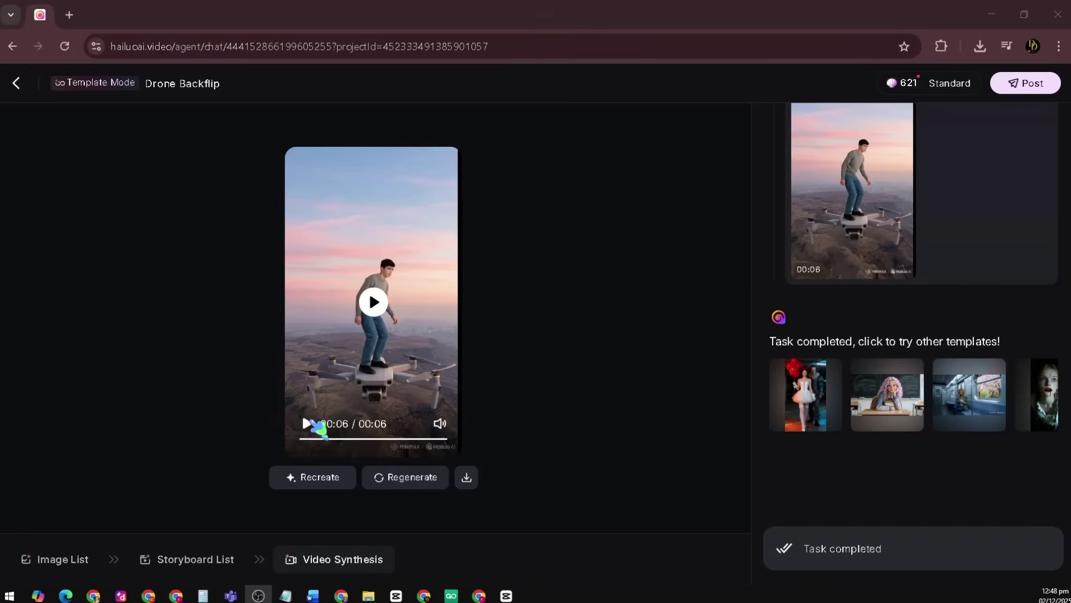
Step: Play the finished drone backflip video twice to review it
left_click(310, 423)
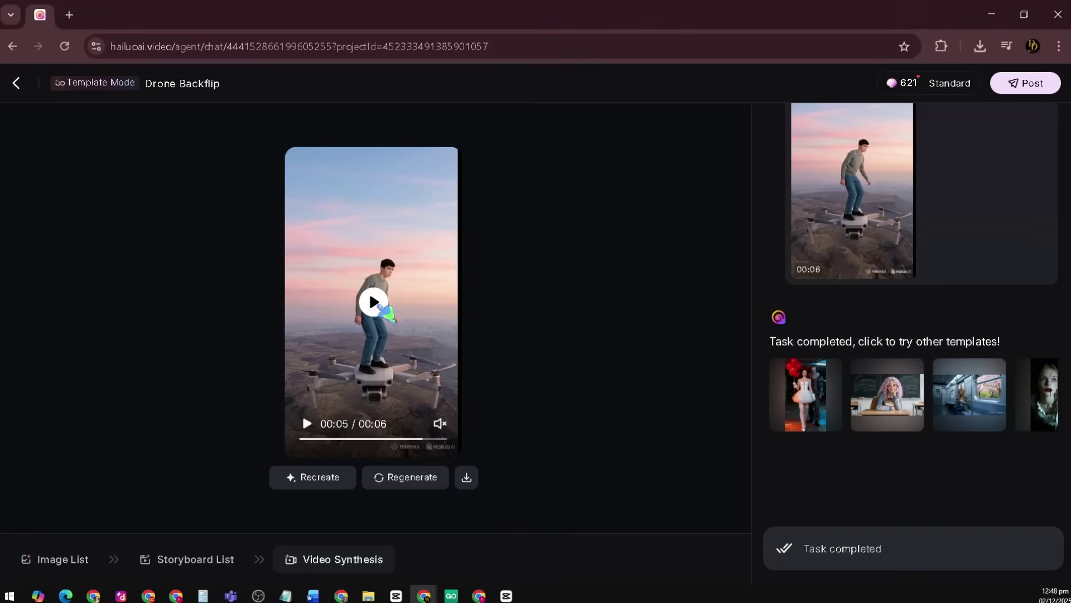
left_click(377, 305)
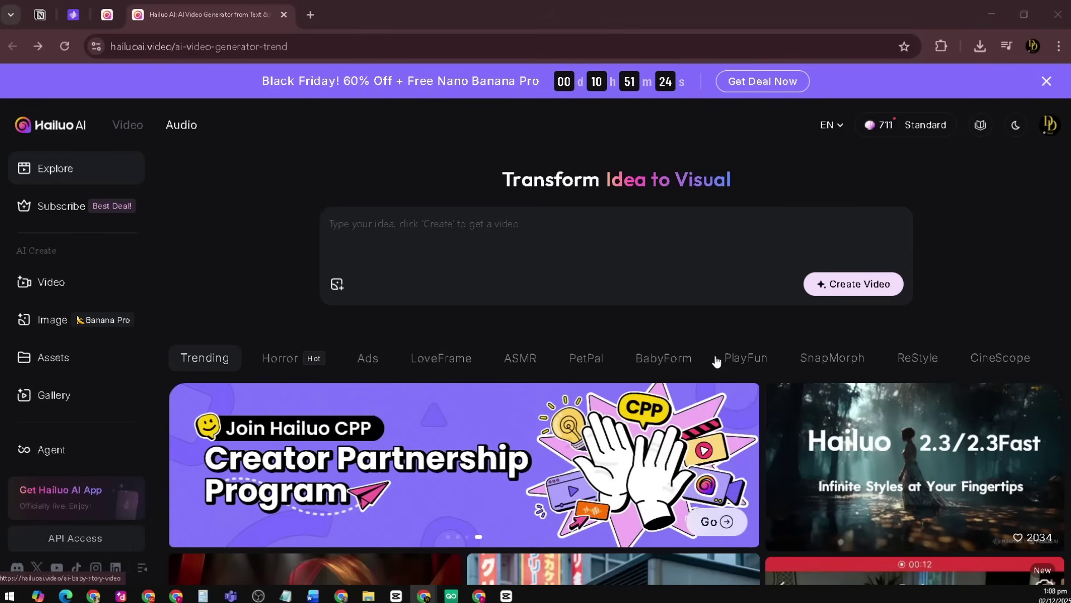
Step: Switch the template feed to the ASMR category
left_click(527, 367)
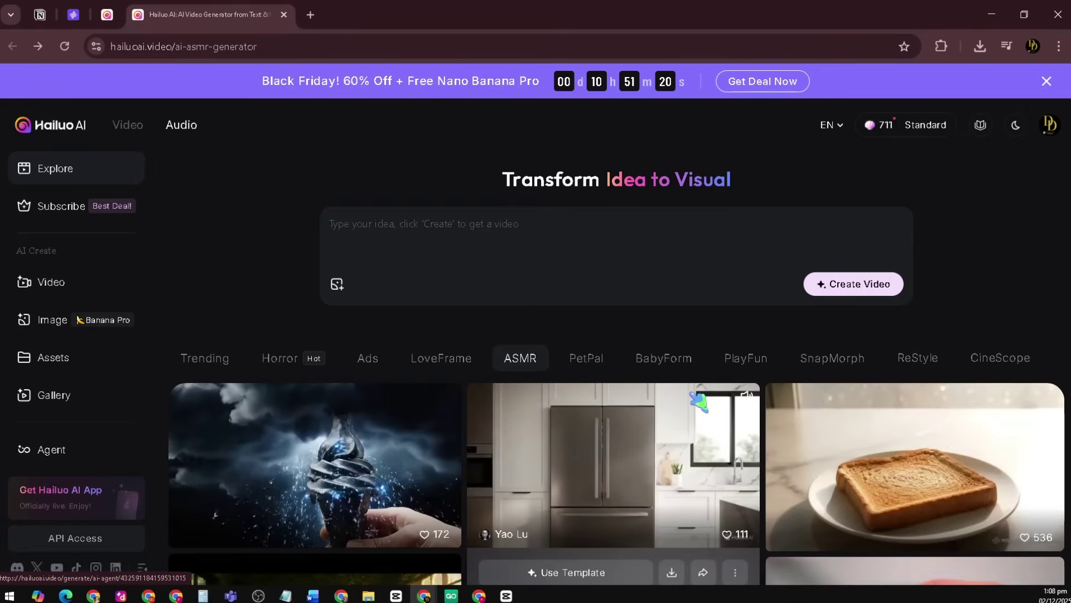
scroll(700, 401, "down", 3)
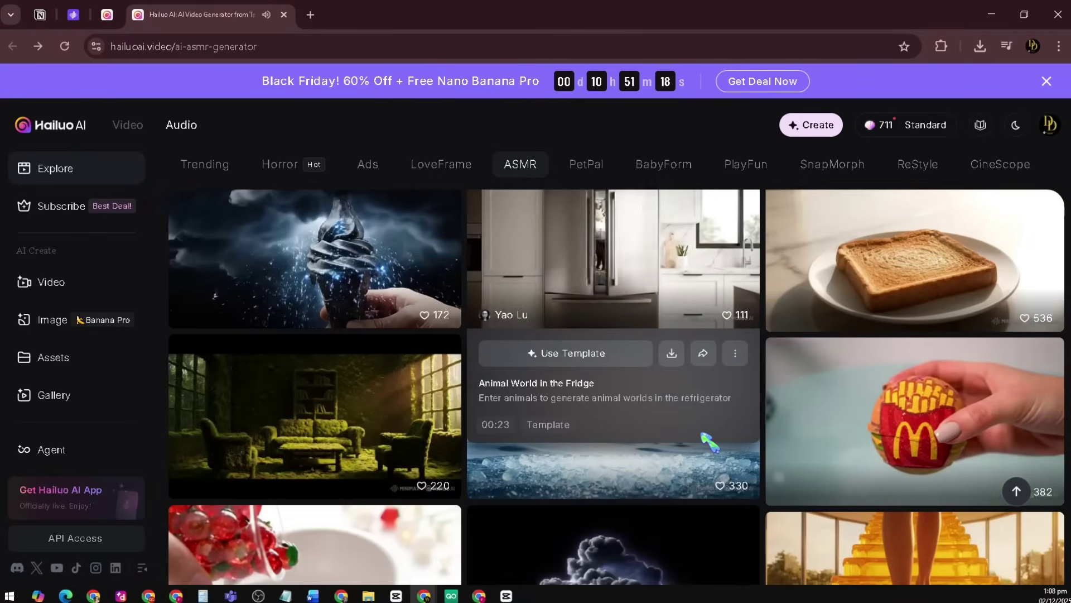
scroll(707, 438, "up", 1)
left_click(704, 427)
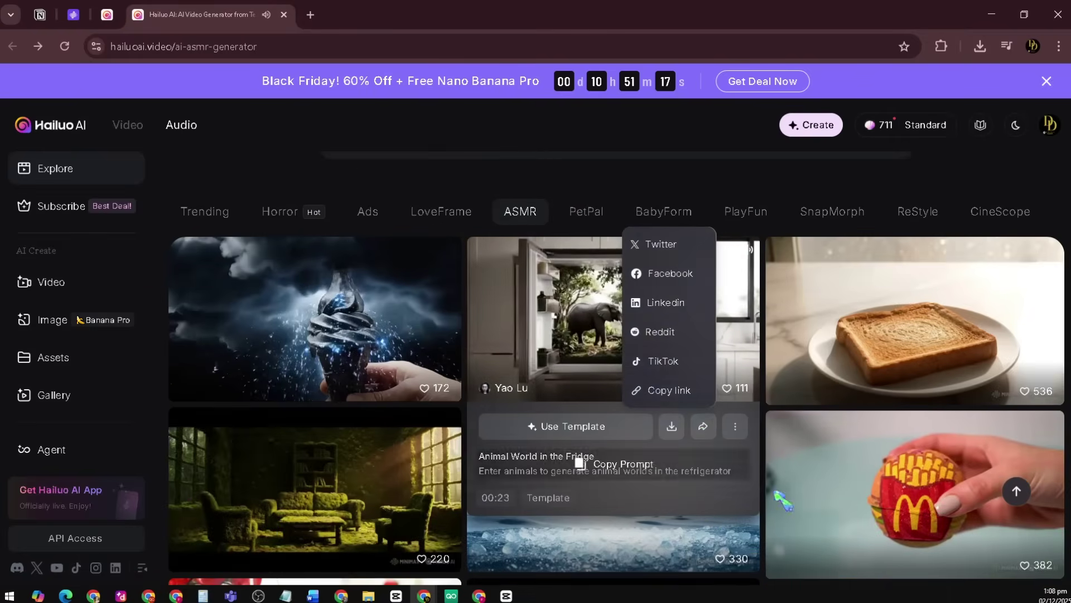
Step: Browse the ASMR templates to locate the ASMR Glass Cutting pineapple card
scroll(798, 443, "down", 2)
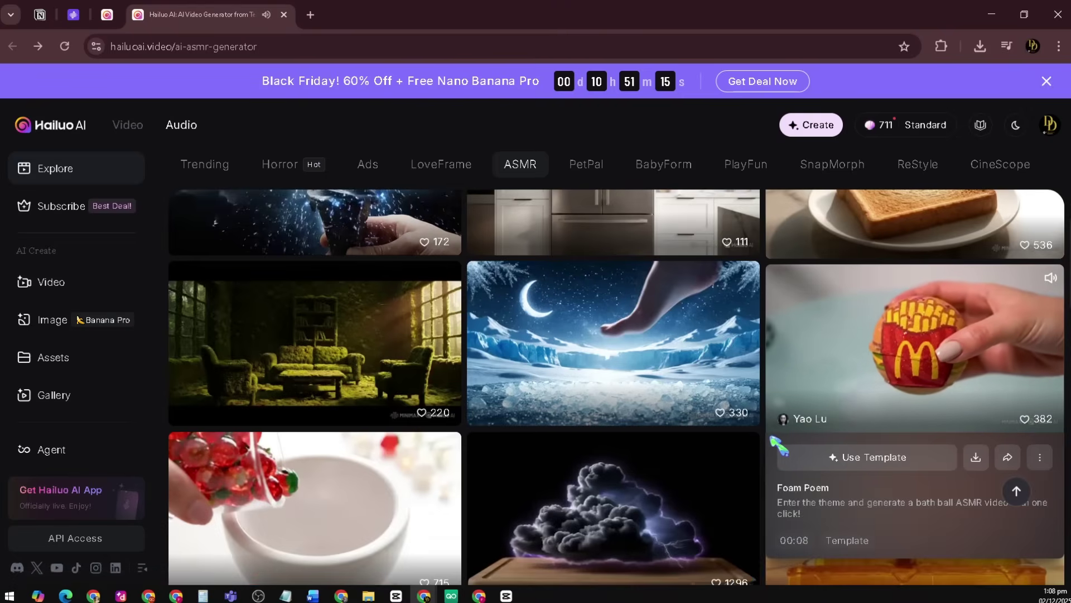
scroll(735, 437, "down", 1)
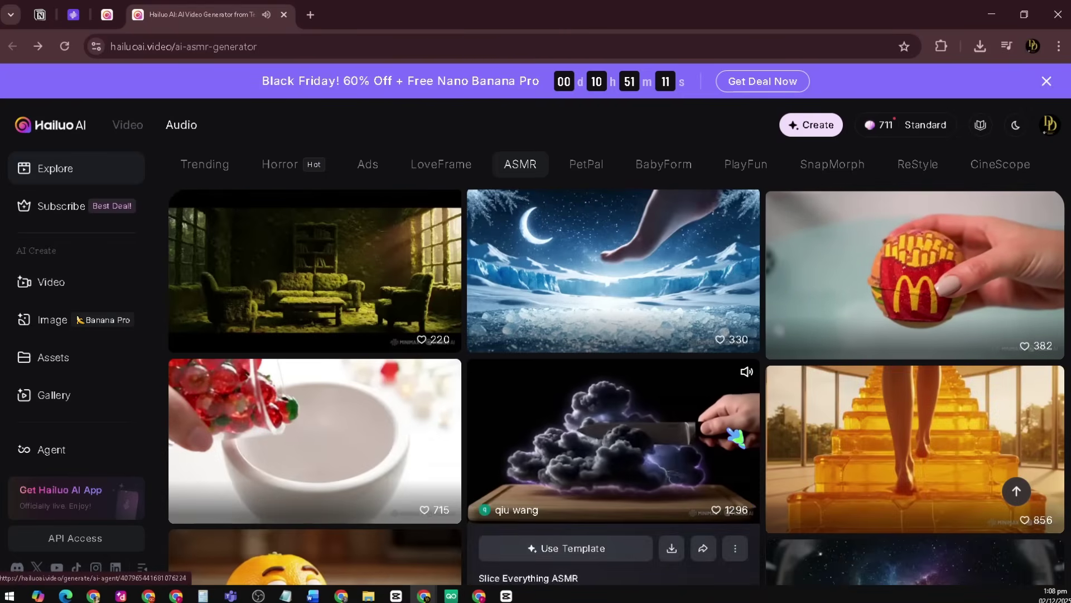
scroll(736, 438, "down", 5)
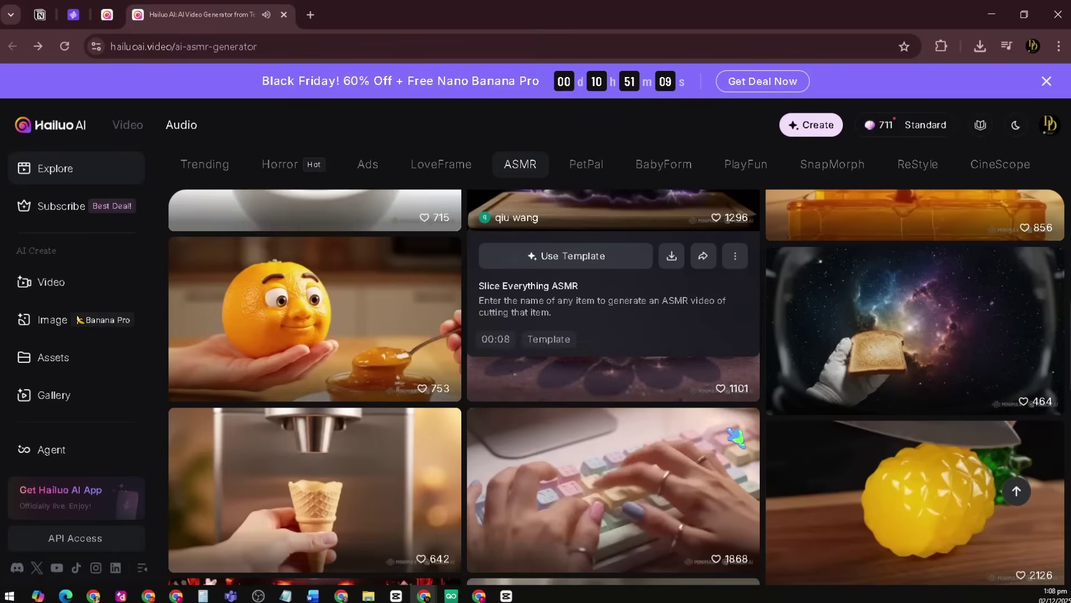
scroll(735, 438, "down", 1)
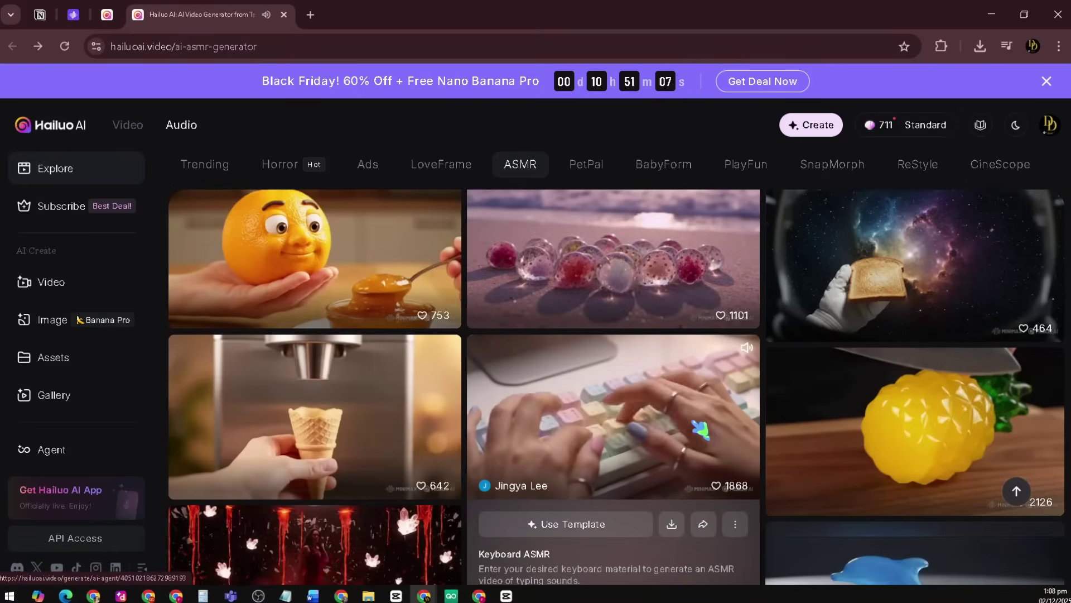
scroll(614, 416, "up", 1)
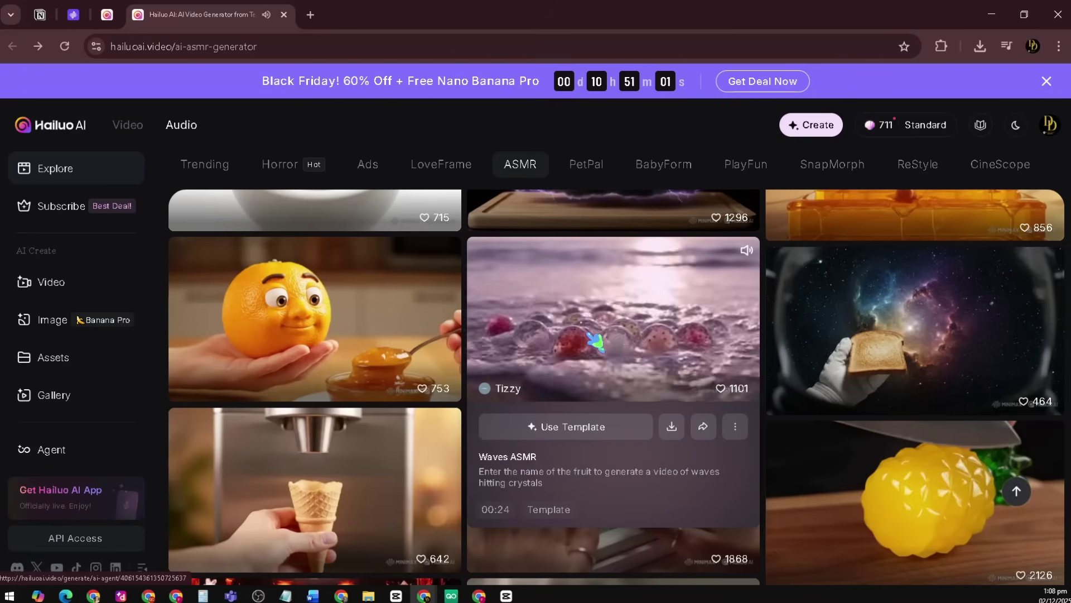
scroll(614, 391, "down", 3)
mouse_move(602, 397)
scroll(599, 396, "down", 5)
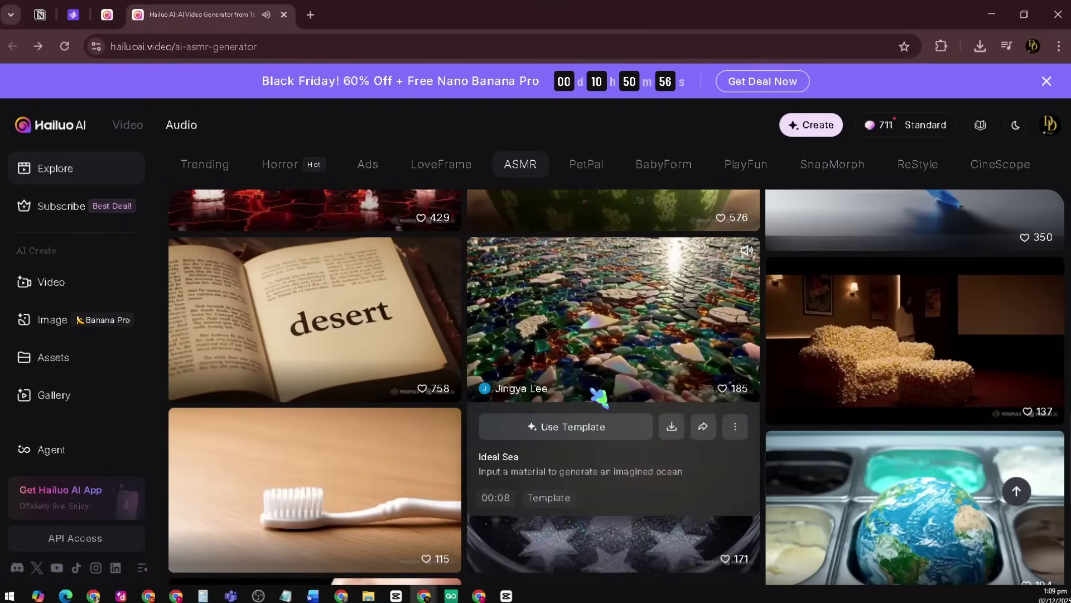
scroll(598, 397, "down", 2)
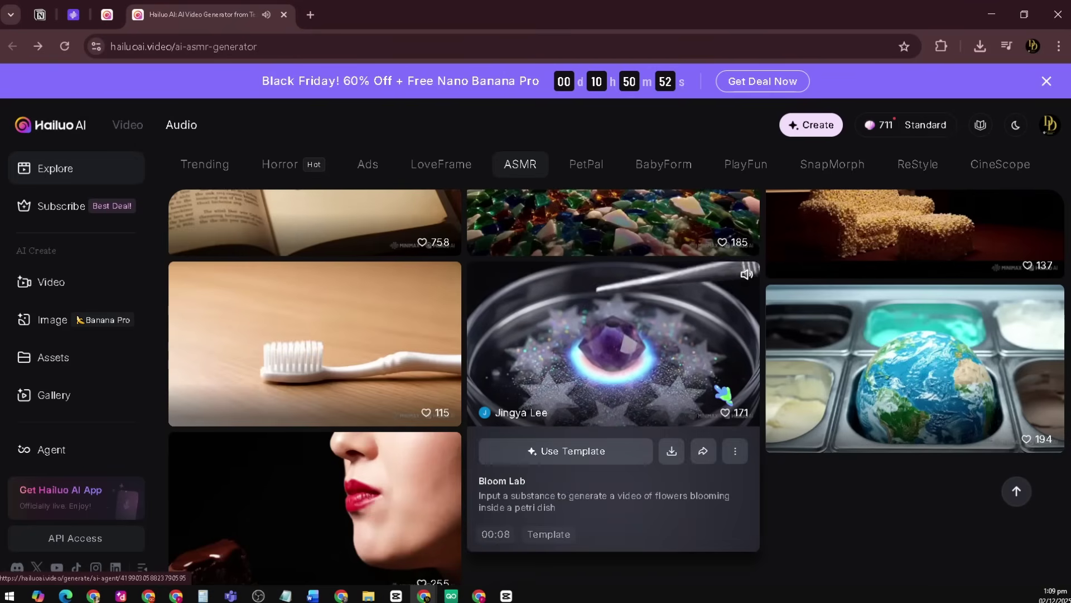
scroll(723, 393, "up", 7)
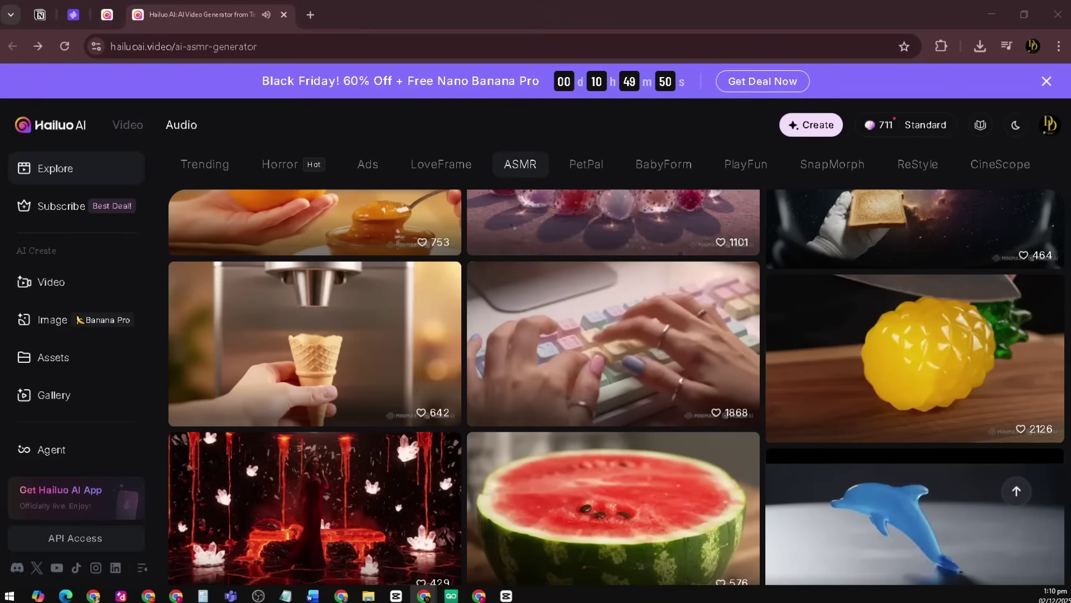
Step: Open the ASMR Glass Cutting template's detail page
mouse_move(895, 361)
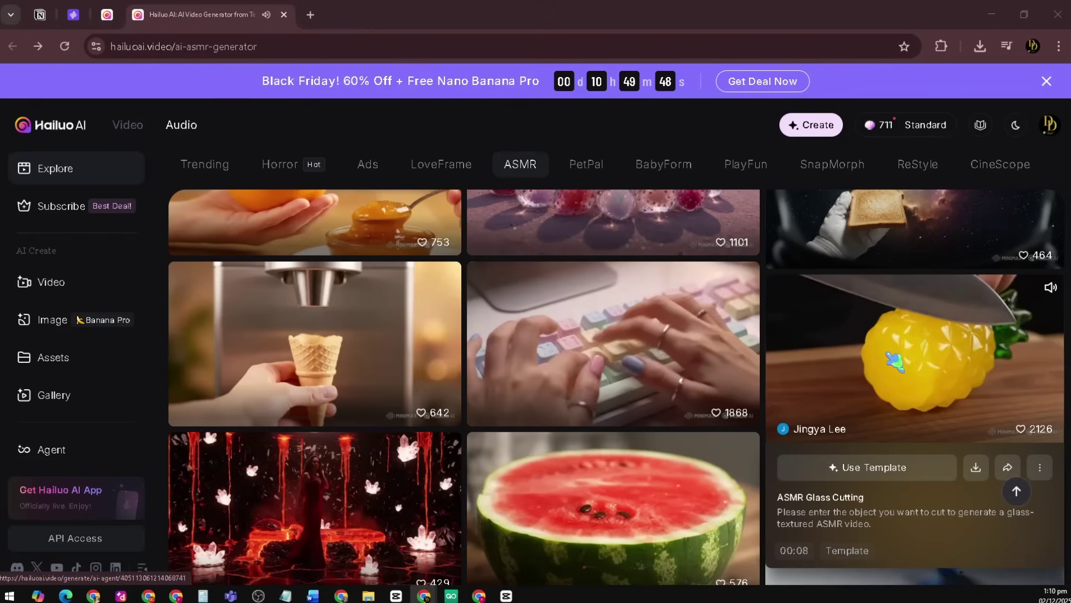
left_click(895, 362)
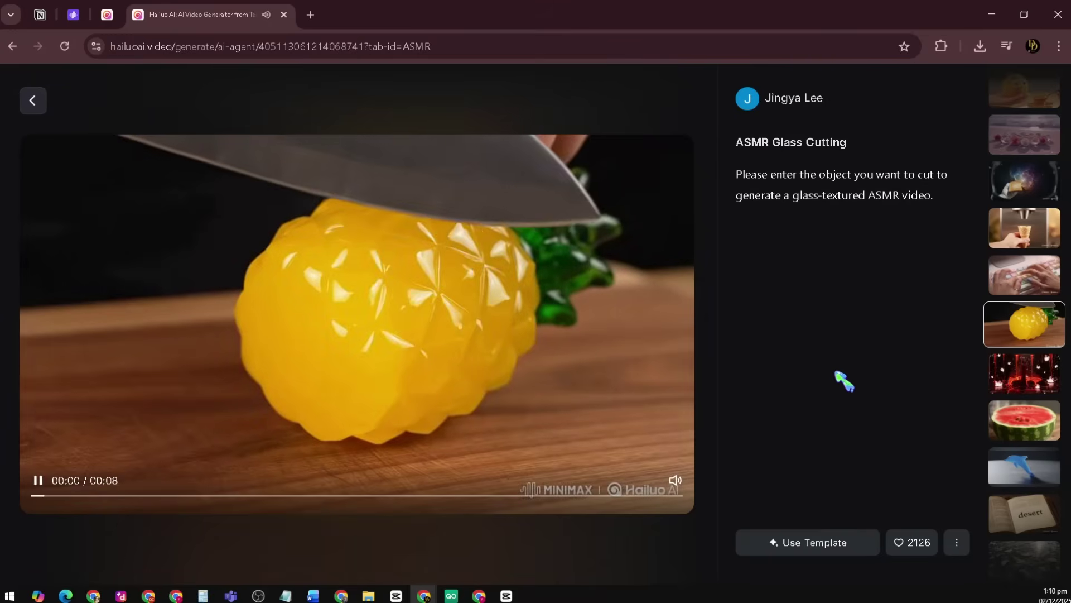
scroll(633, 494, "down", 1)
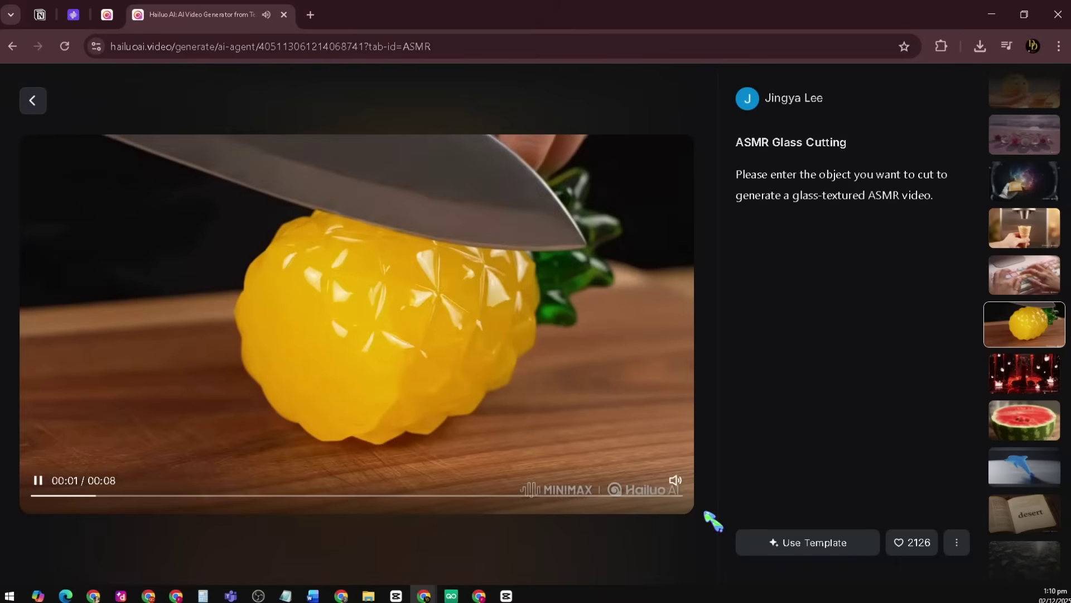
Step: Use the template with 'crystal dragon fruit' as the object to cut
left_click(791, 544)
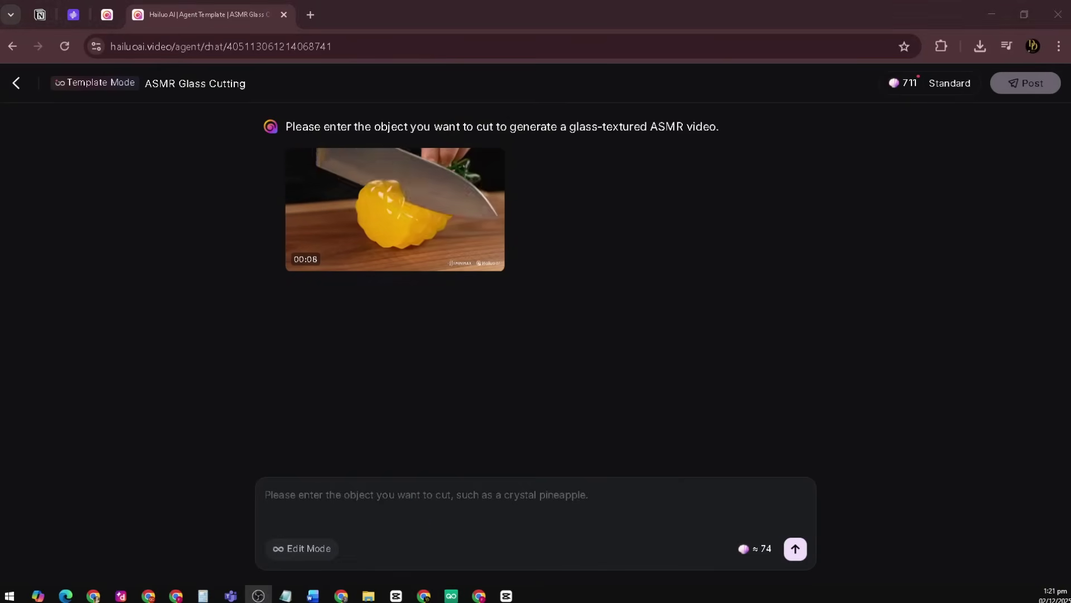
left_click(305, 497)
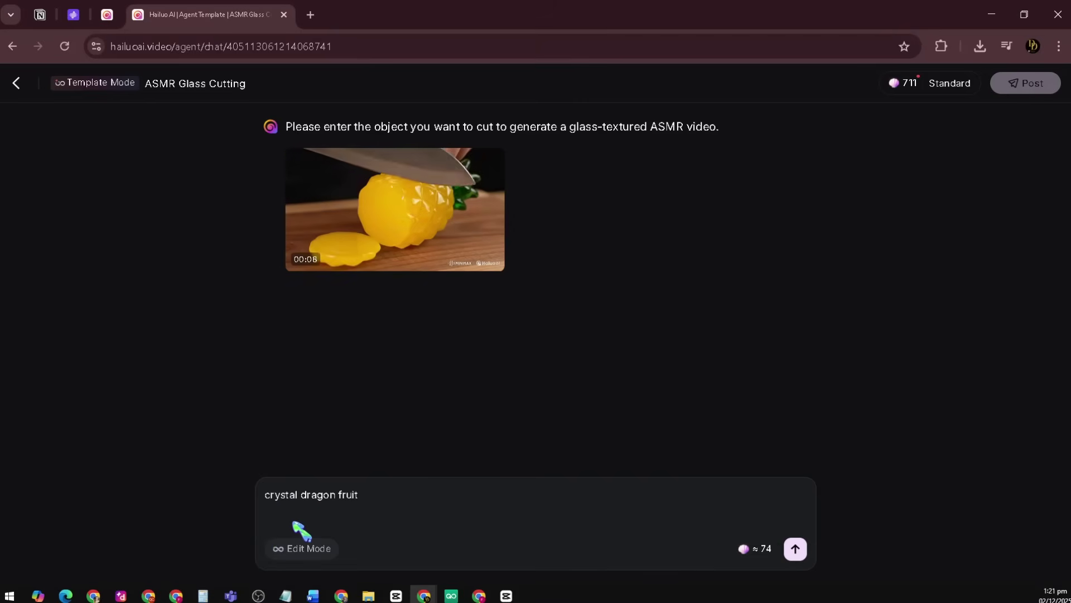
left_click(794, 551)
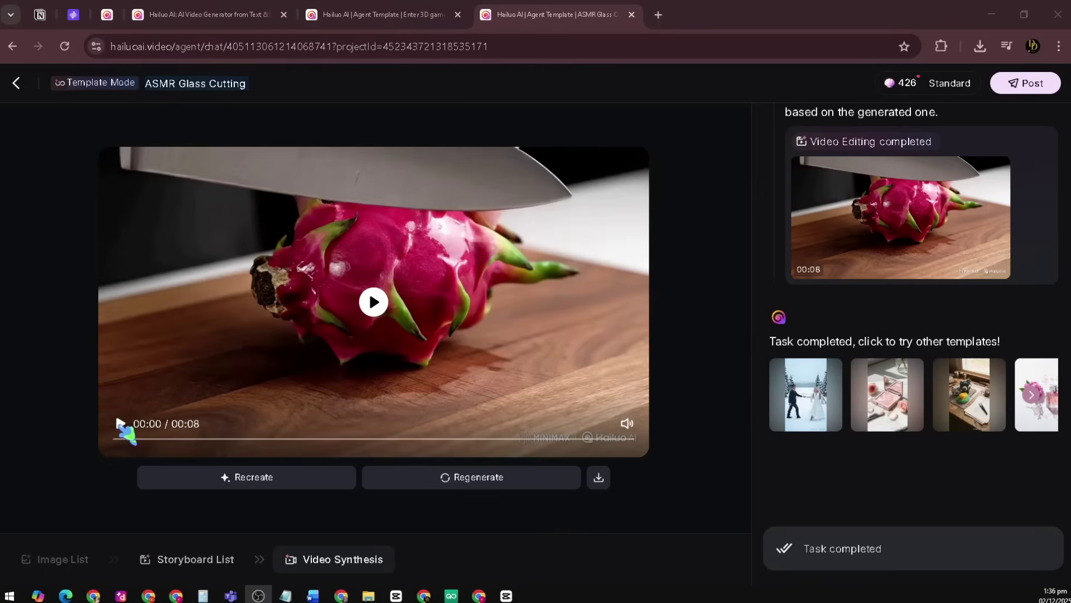
Step: Play the 8-second ASMR clip of a knife slicing the pink dragon fruit into seeded halves
left_click(121, 424)
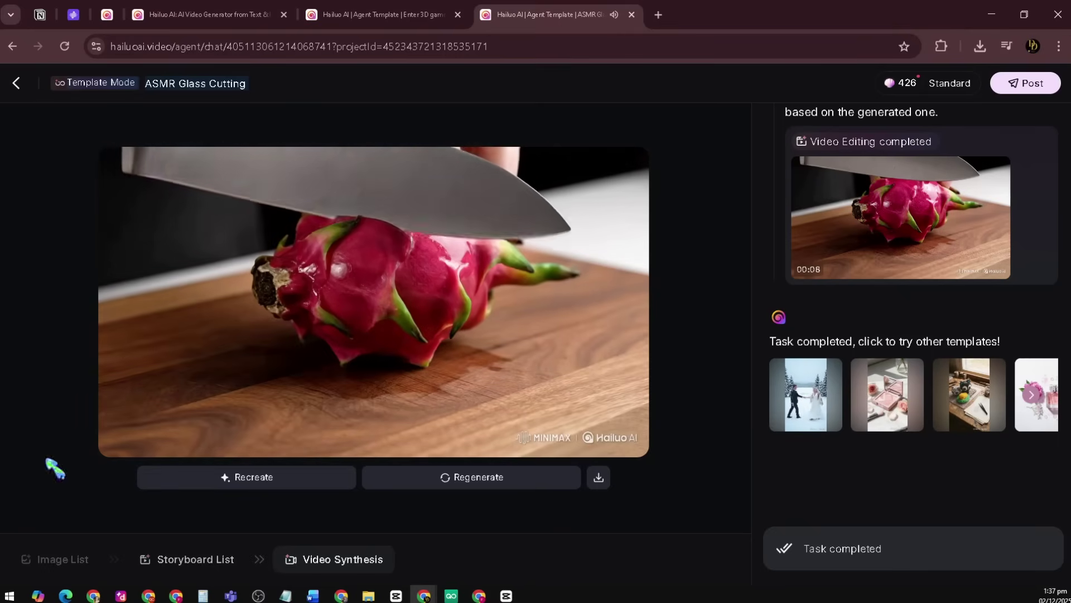
mouse_move(179, 433)
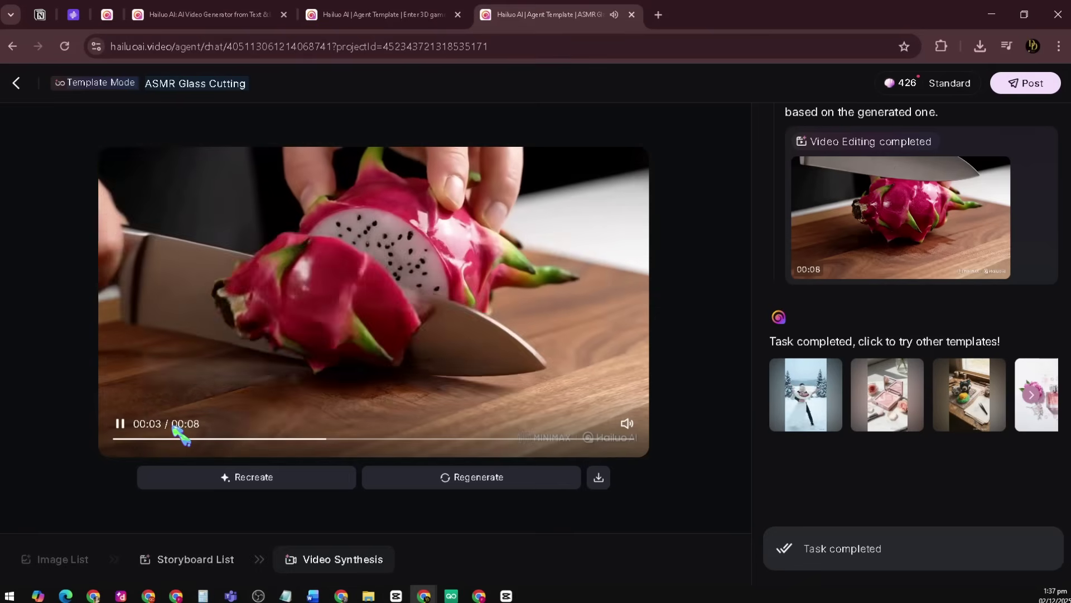